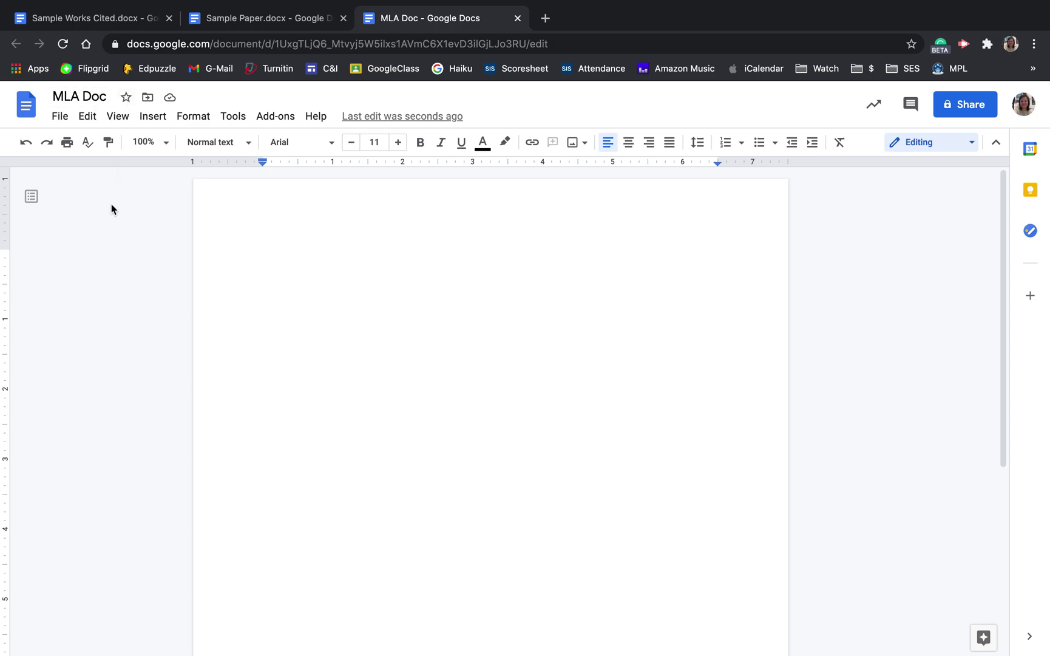
Leave the folder location unchanged and confirm page setup keeps 1-inch margins.
{"action": "left_click", "coordinate": [146, 99]}
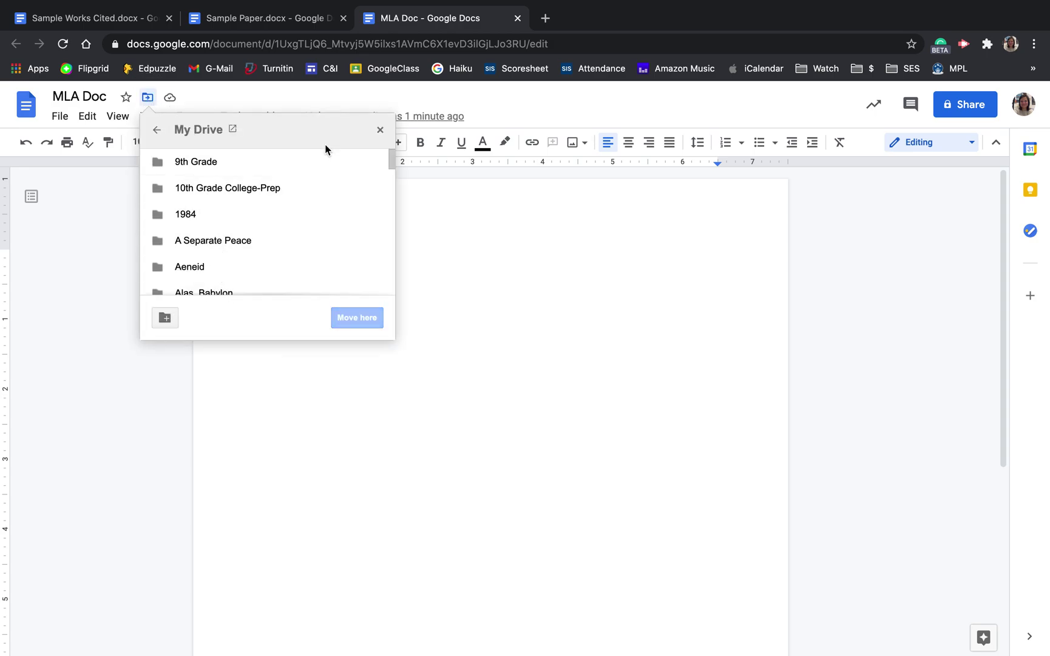
{"action": "left_click", "coordinate": [380, 130]}
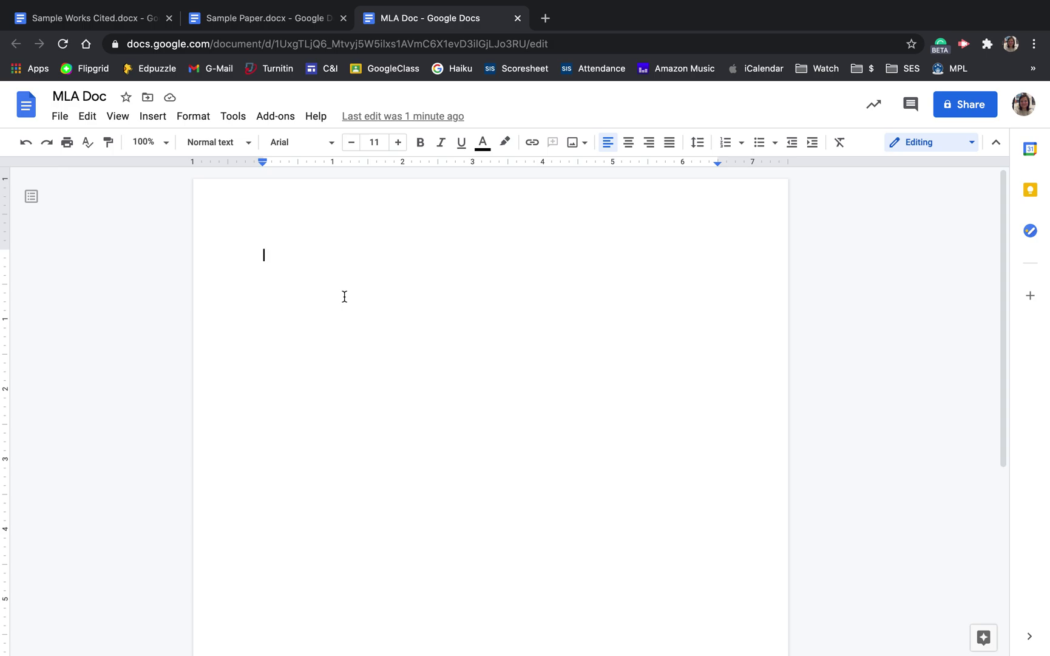
{"action": "left_click", "coordinate": [63, 119]}
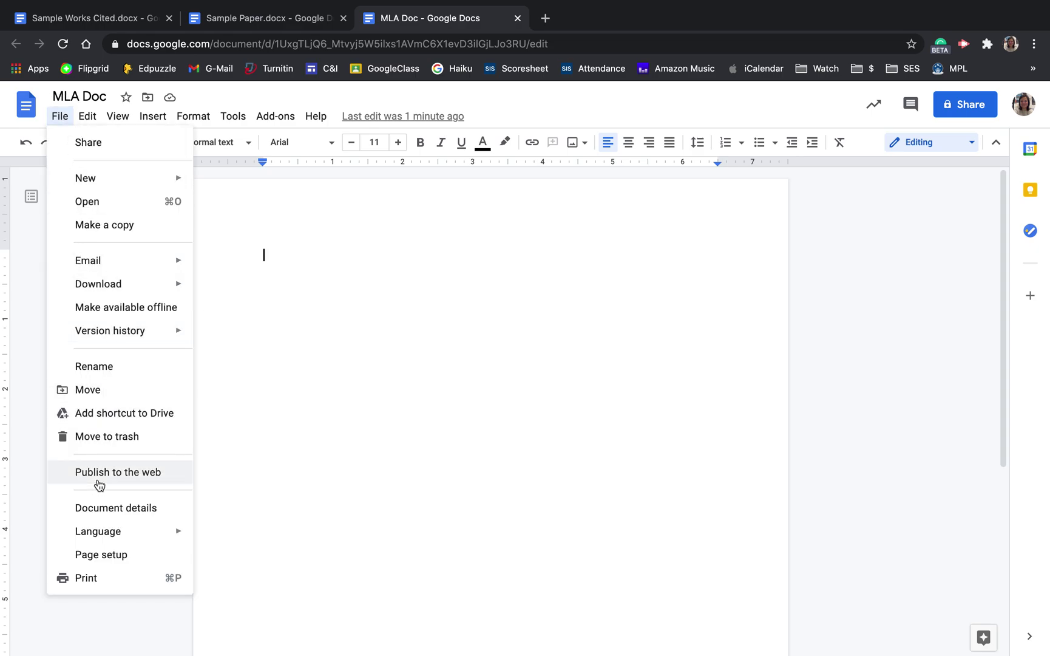
{"action": "left_click", "coordinate": [110, 553]}
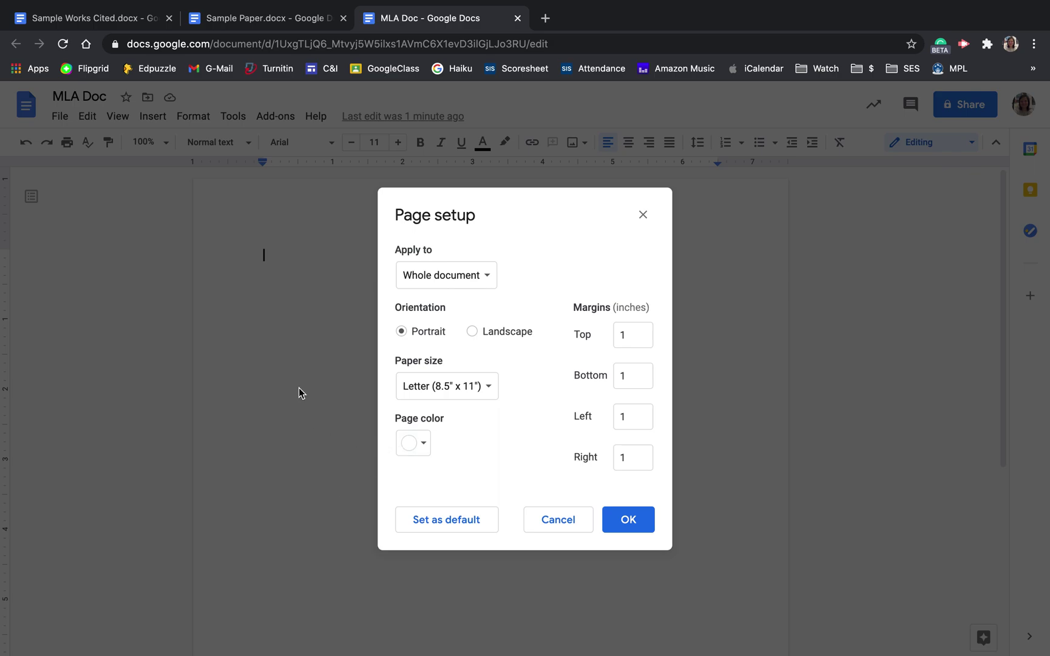
{"action": "left_click", "coordinate": [644, 215]}
{"action": "left_click", "coordinate": [60, 119]}
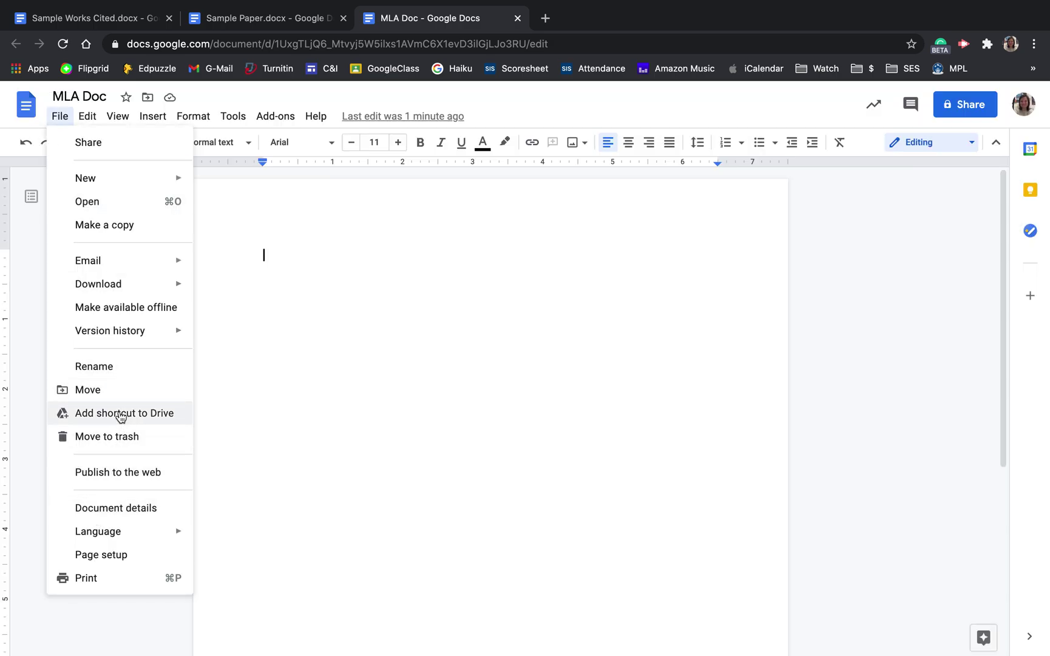
{"action": "left_click", "coordinate": [114, 555]}
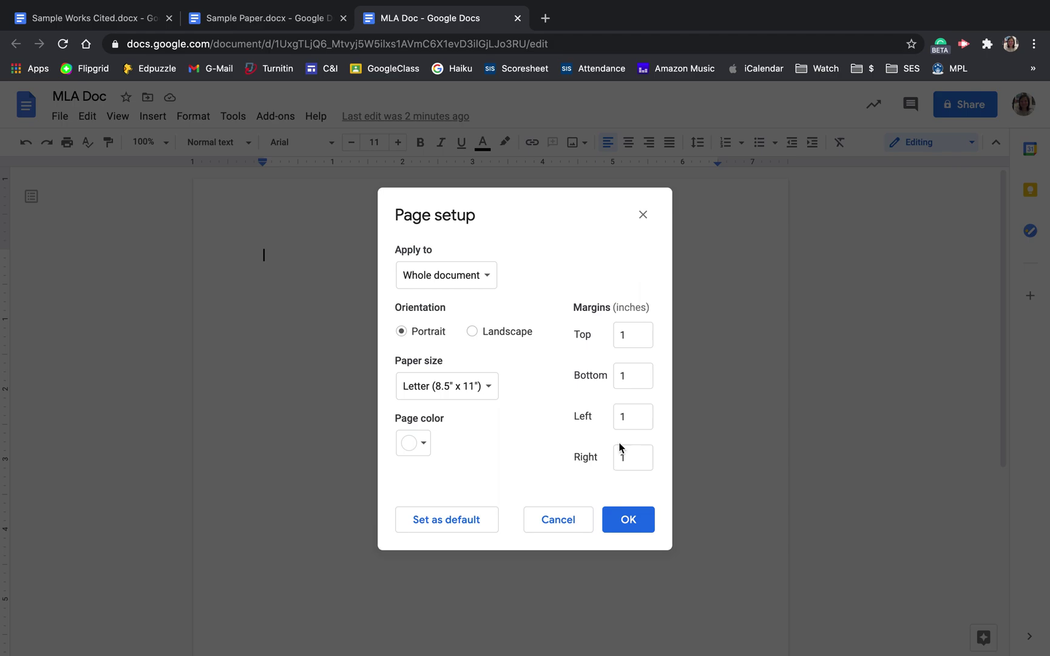
{"action": "left_click", "coordinate": [642, 216]}
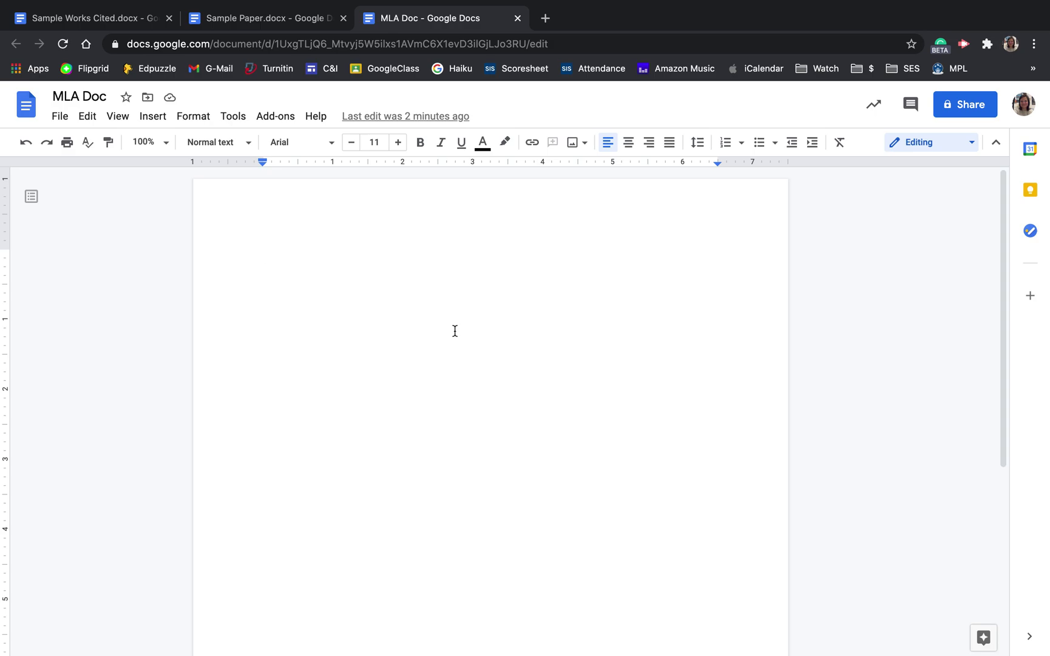
Keep double line spacing and place the caret at the start of the page.
{"action": "left_click", "coordinate": [701, 148]}
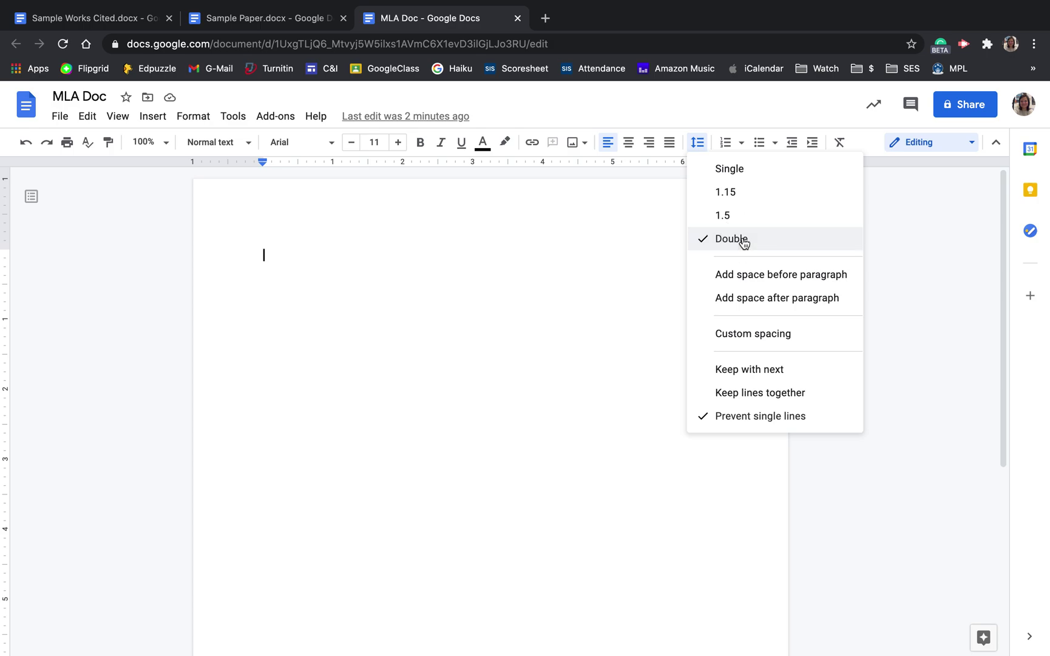
{"action": "left_click", "coordinate": [568, 250]}
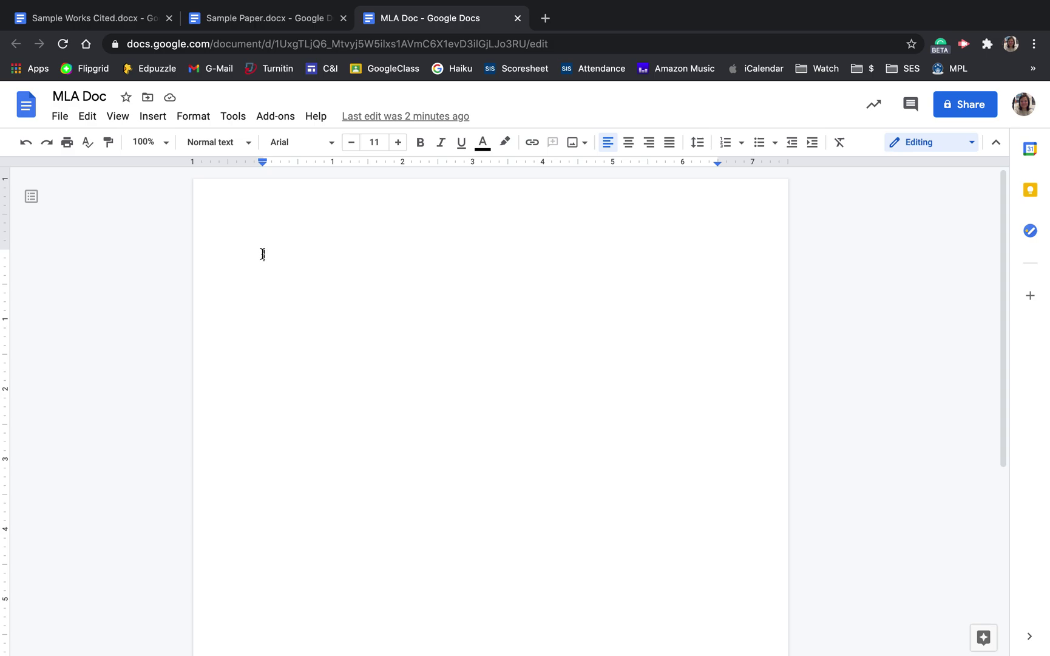
{"action": "left_click", "coordinate": [696, 143]}
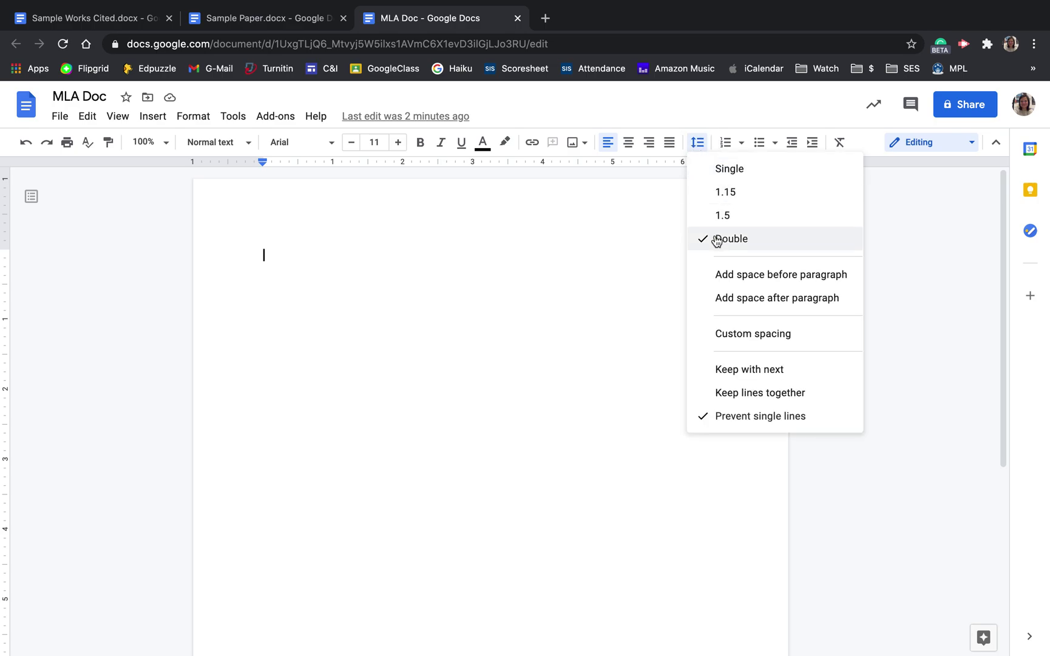
{"action": "left_click", "coordinate": [278, 257]}
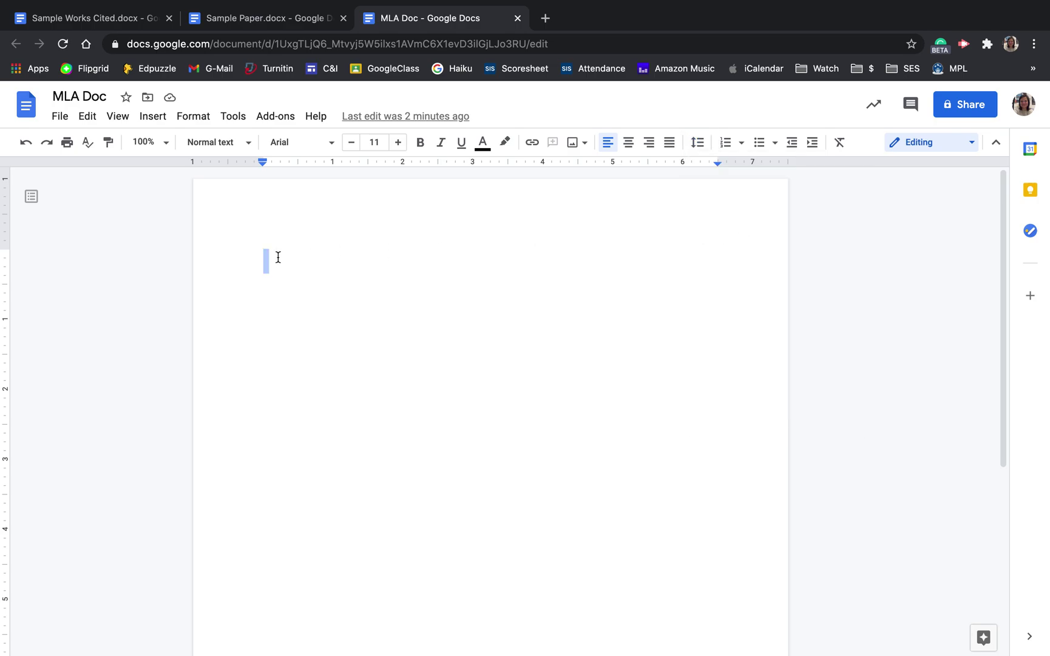
{"action": "left_click", "coordinate": [278, 258]}
Add top-right page numbers with the author's last name before the number in the header.
{"action": "left_click", "coordinate": [154, 121]}
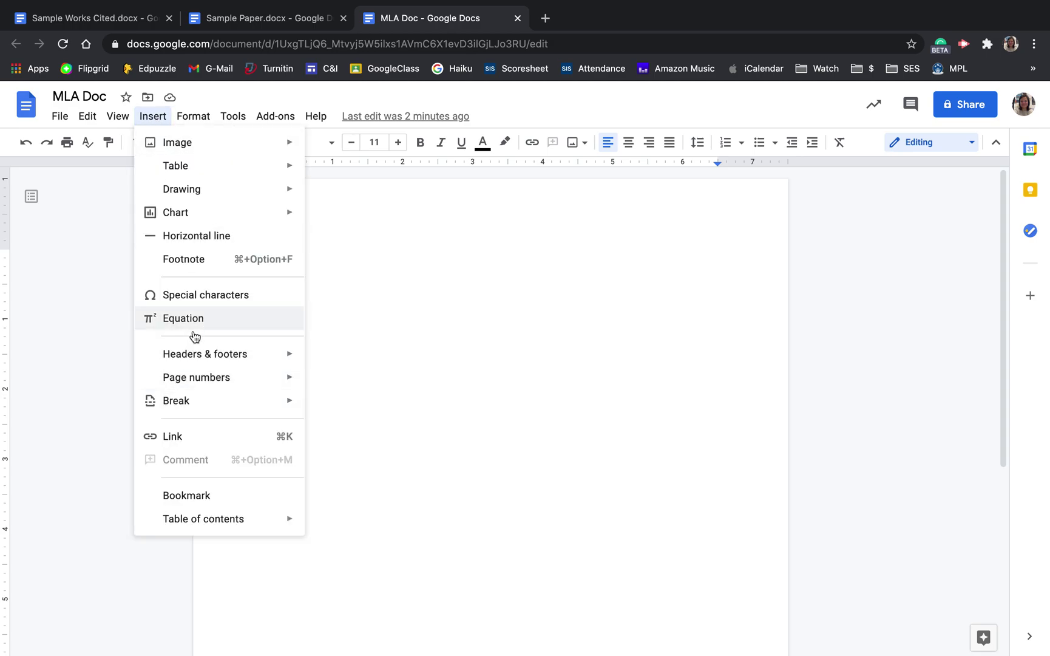
{"action": "mouse_move", "coordinate": [189, 387]}
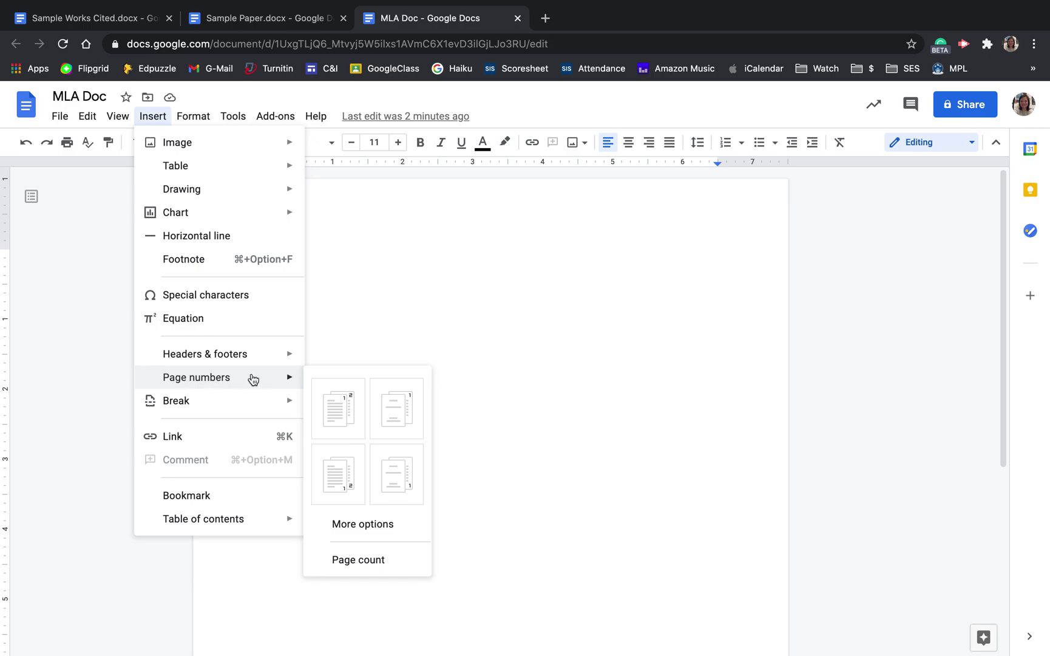
{"action": "left_click", "coordinate": [347, 412]}
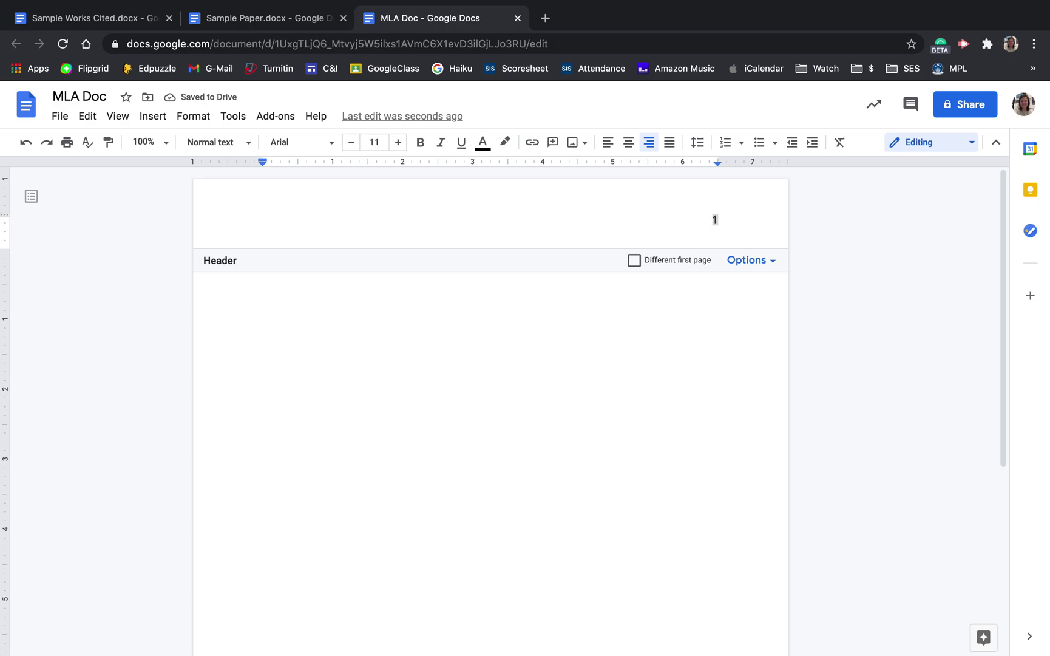
{"action": "left_click", "coordinate": [714, 219]}
{"action": "type", "text": "Martin"}
{"action": "left_click", "coordinate": [543, 361]}
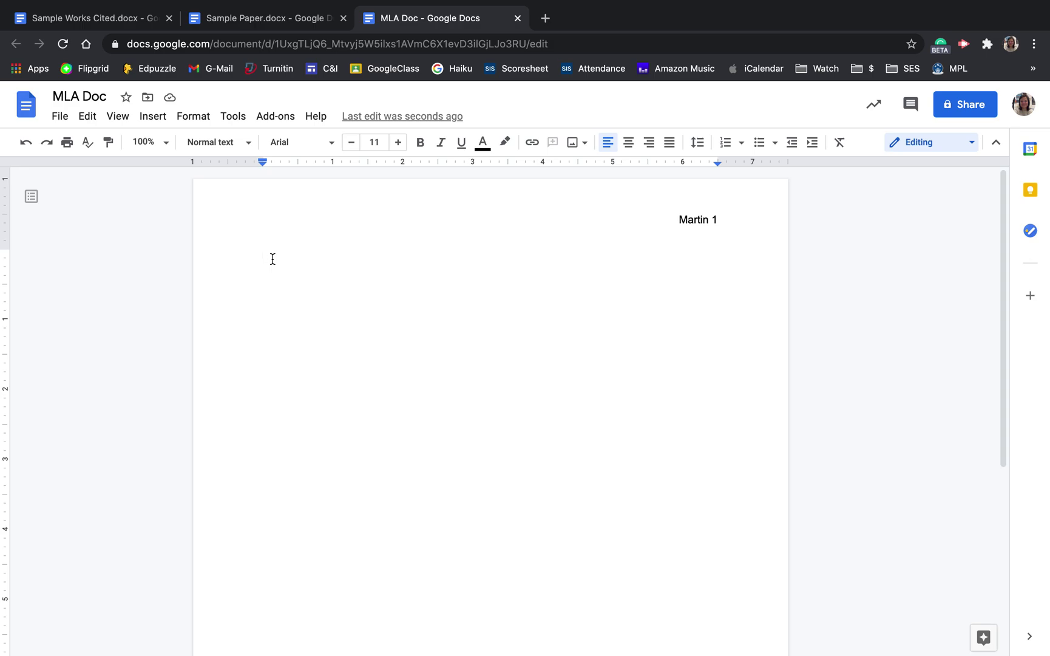
Enter the student's name and teacher's name on separate lines, then start the course line with 'English'.
{"action": "type", "text": "Student Martin"}
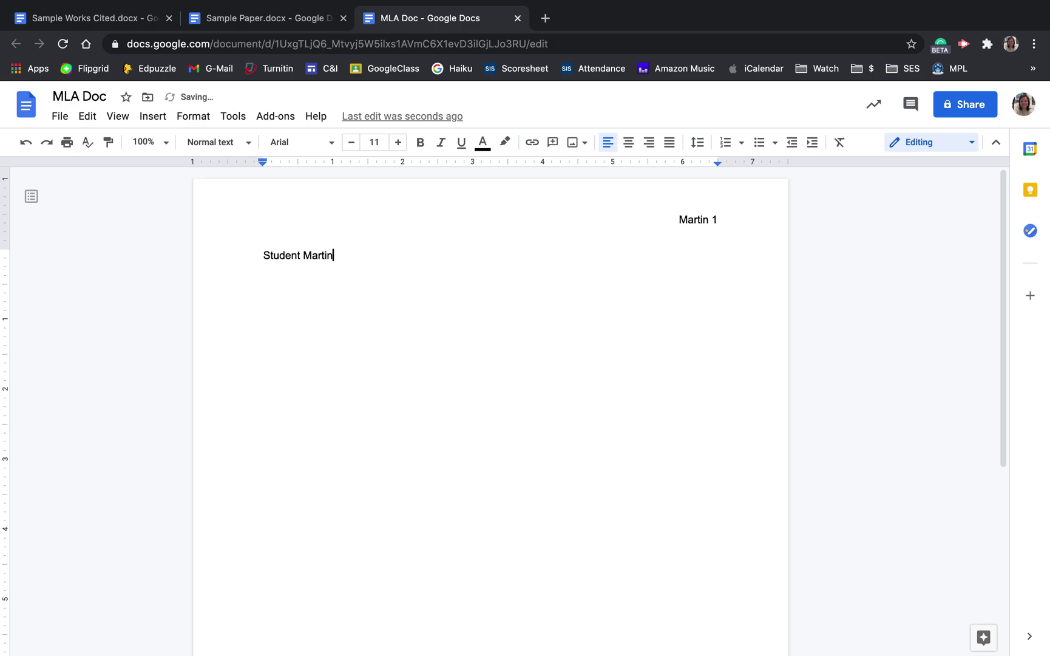
{"action": "key", "text": "Return"}
{"action": "type", "text": "Smith"}
{"action": "key", "text": "Return"}
{"action": "type", "text": "English"}
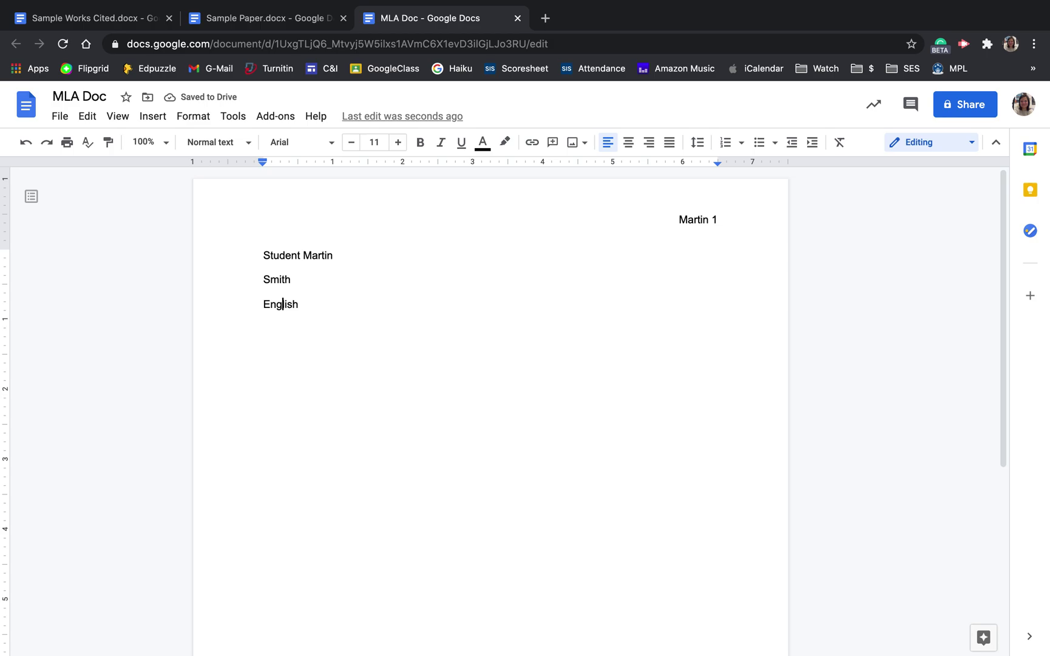
Finish the class line as 'English 9 Period 1' without a trailing space and add the date 20 May 2021.
{"action": "type", "text": "9 Period 1"}
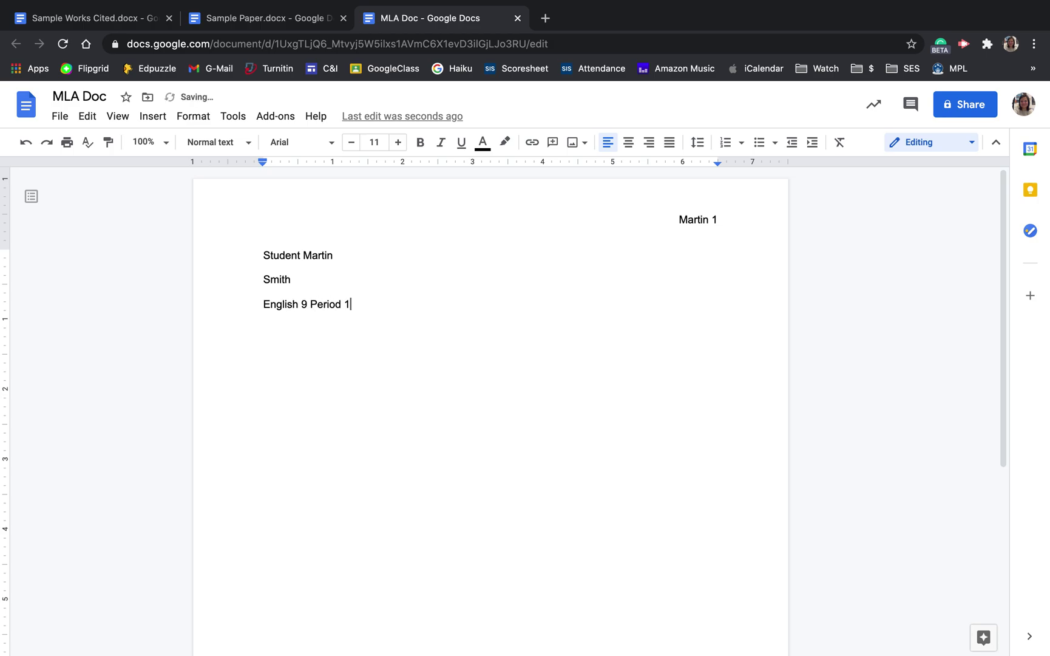
{"action": "left_click", "coordinate": [261, 305]}
{"action": "double_click", "coordinate": [362, 300]}
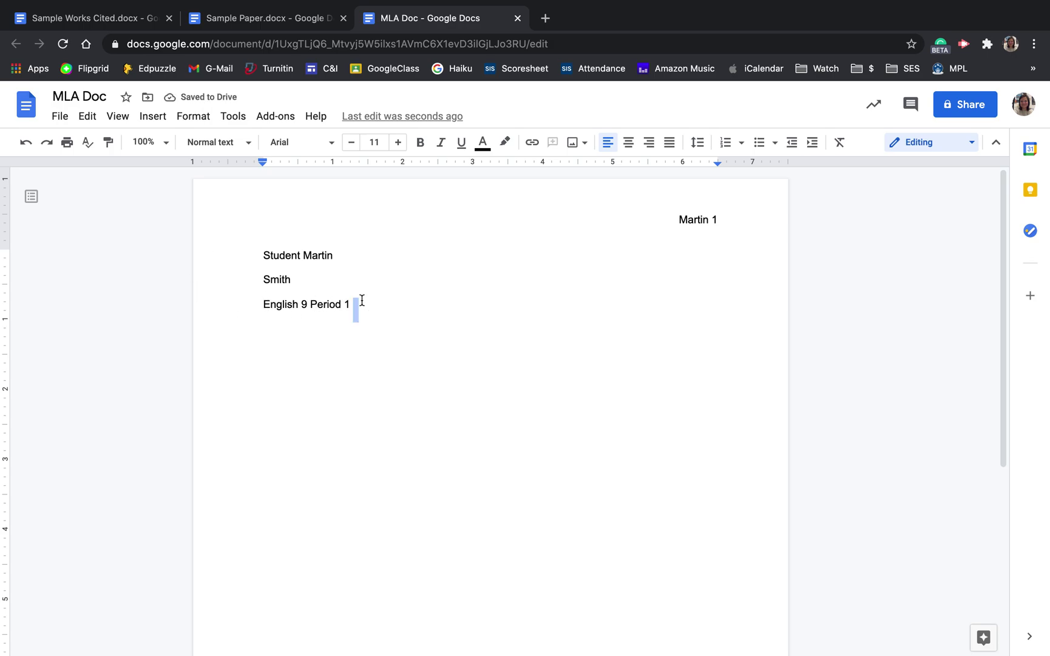
{"action": "key", "text": "BackSpace"}
{"action": "key", "text": "Return"}
{"action": "type", "text": "20"}
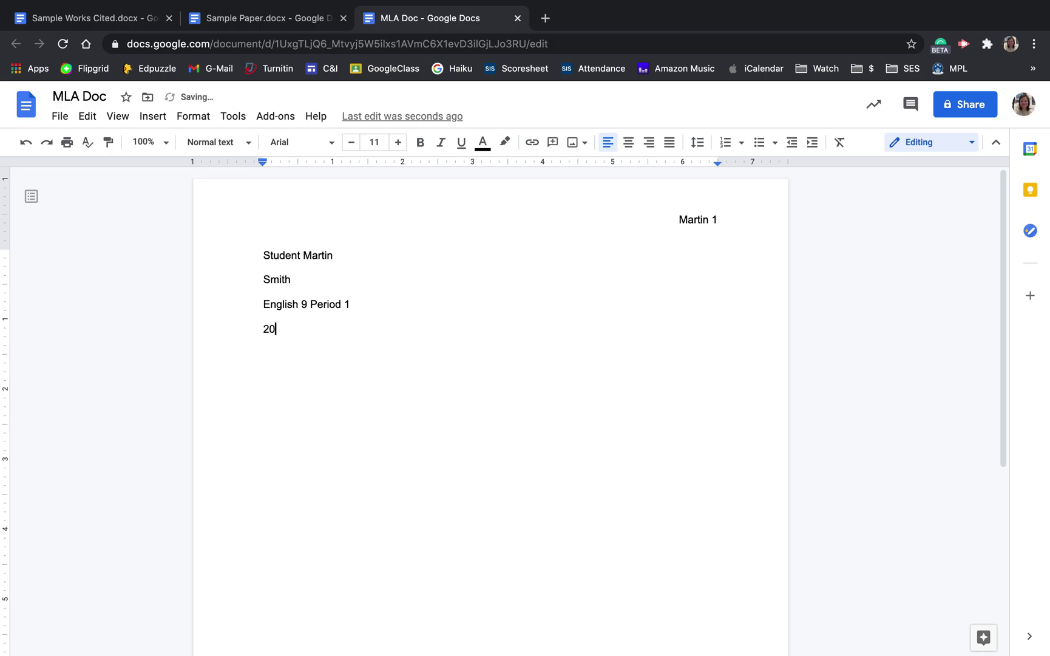
{"action": "type", "text": " May 2021"}
{"action": "key", "text": "Return"}
Type a centred 'Paper Title' line, with the following line returned to left alignment.
{"action": "left_click", "coordinate": [630, 144]}
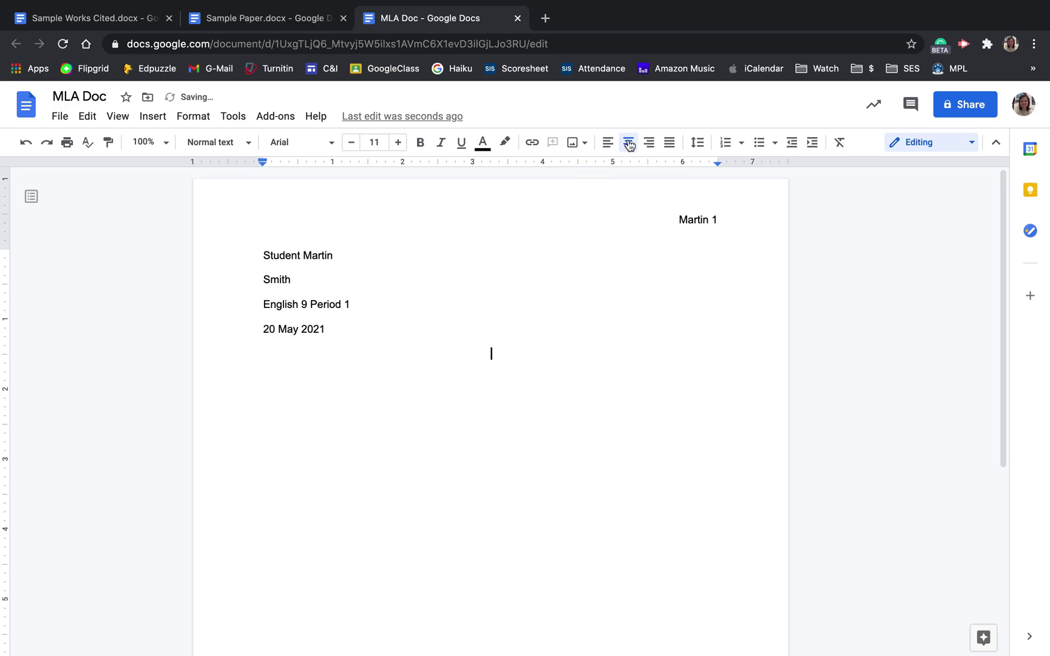
{"action": "type", "text": "Paper Title"}
{"action": "key", "text": "Return"}
{"action": "left_click", "coordinate": [608, 144]}
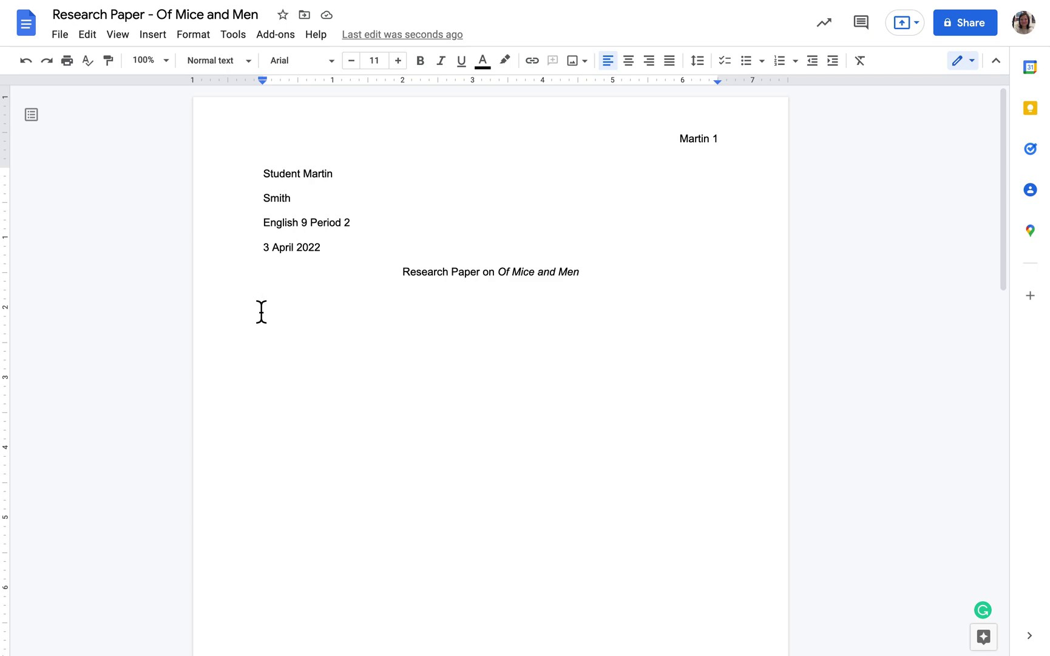
Insert one page break after the title, removing the extra break, so text continues on page 2.
{"action": "left_click", "coordinate": [163, 37]}
{"action": "mouse_move", "coordinate": [180, 404]}
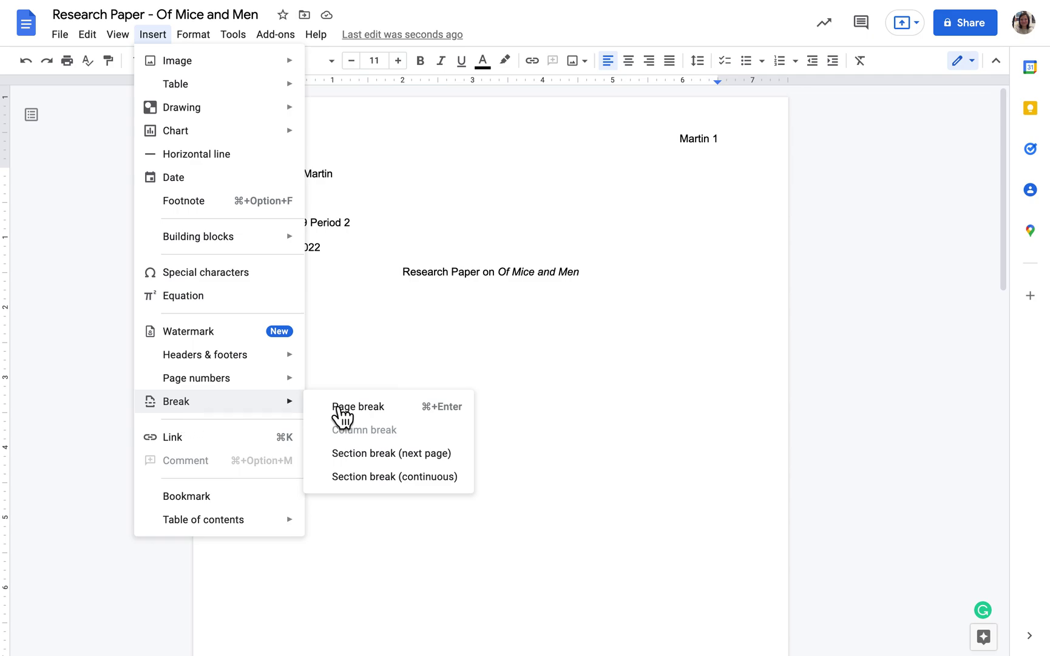
{"action": "left_click", "coordinate": [372, 407]}
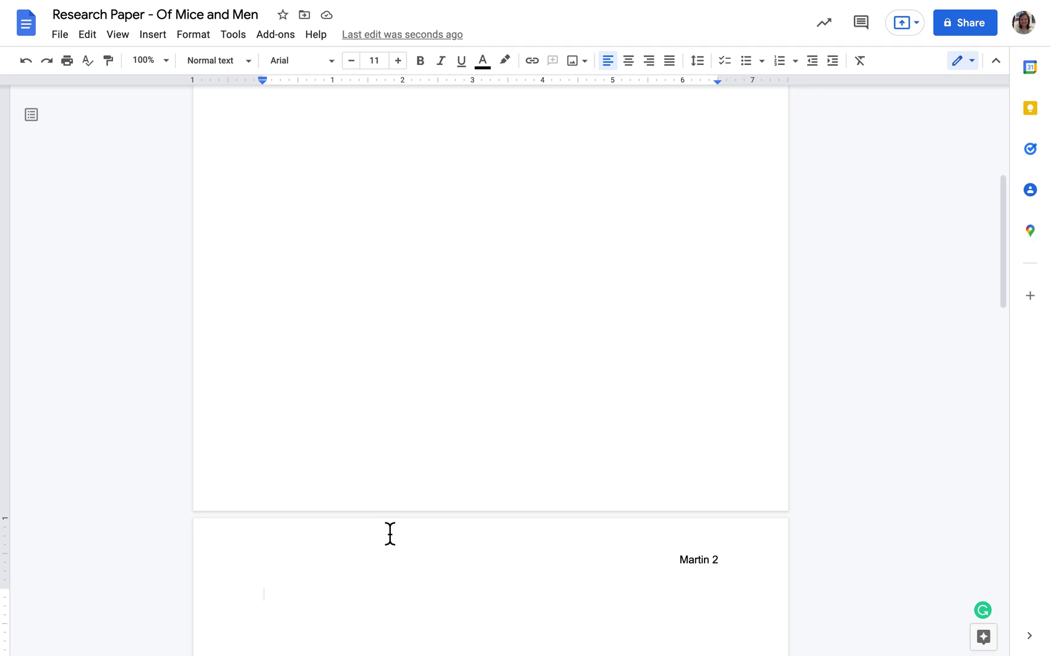
{"action": "key", "text": "BackSpace"}
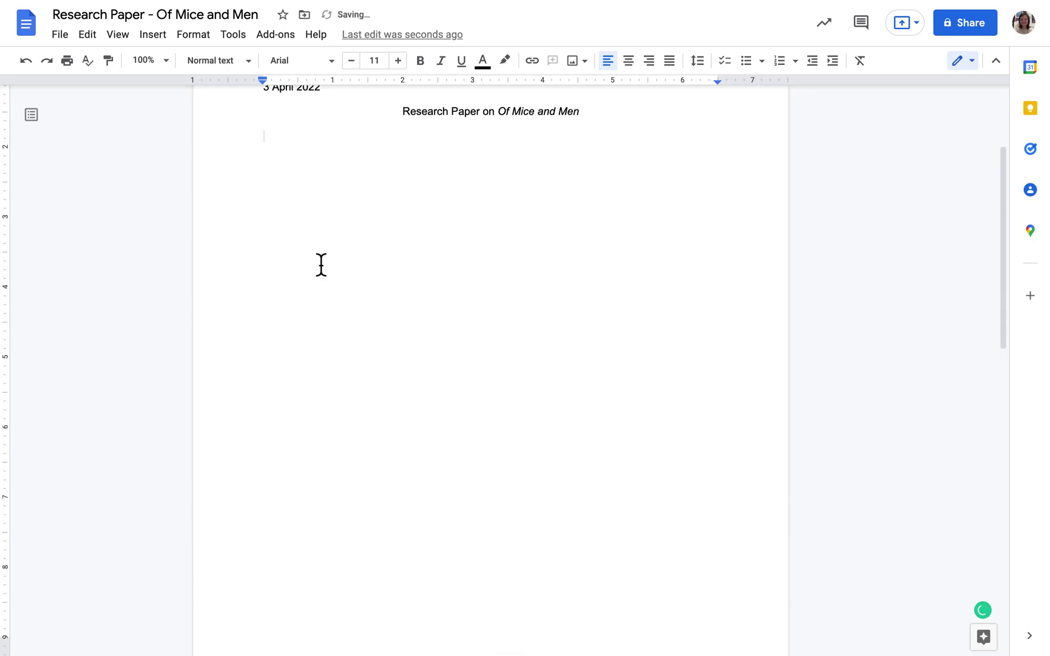
{"action": "left_click", "coordinate": [159, 35]}
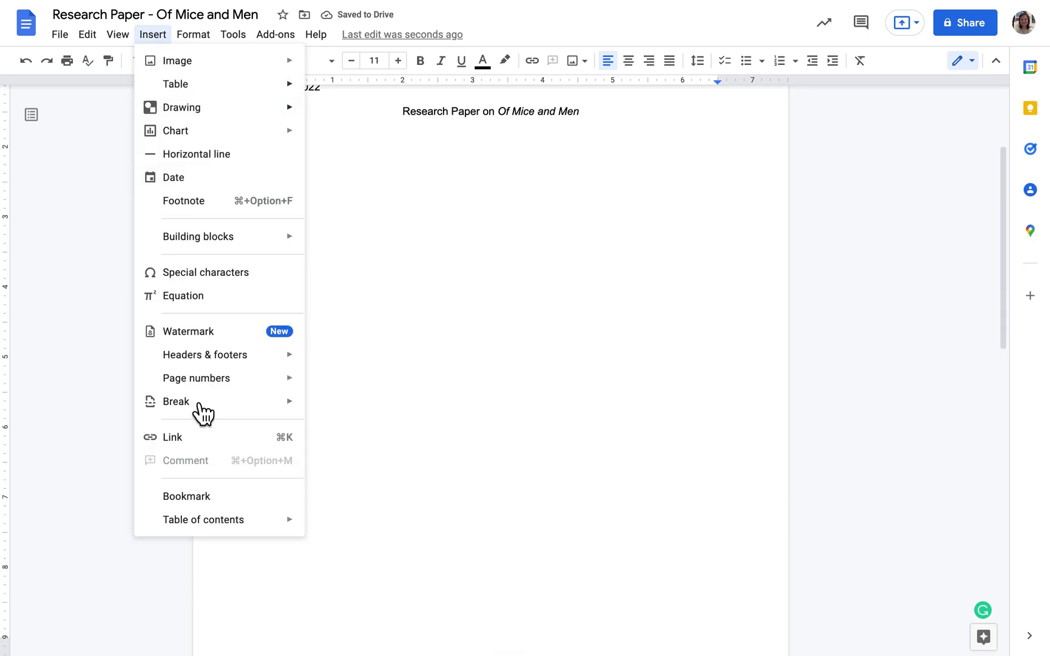
{"action": "mouse_move", "coordinate": [205, 414]}
{"action": "left_click", "coordinate": [363, 408]}
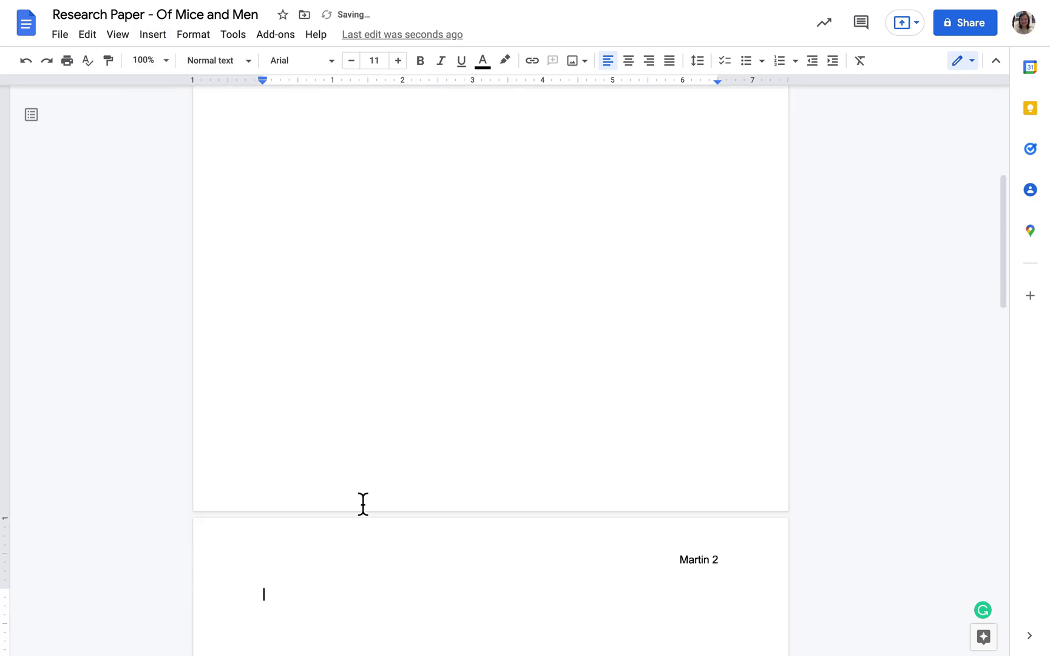
{"action": "scroll", "coordinate": [375, 555], "scroll_direction": "down", "scroll_amount": 7}
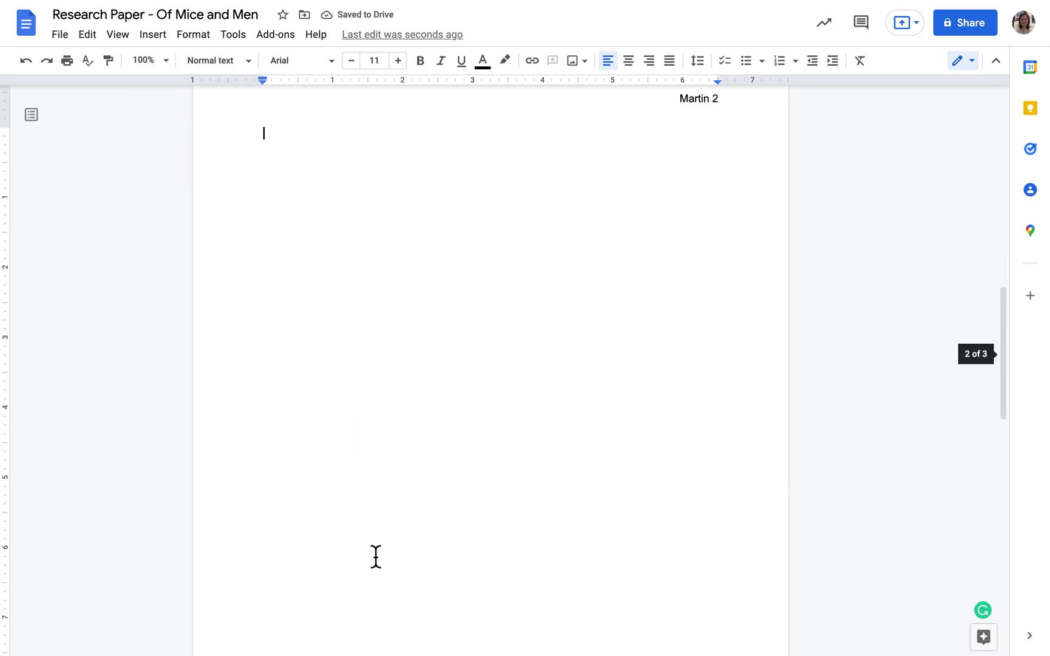
{"action": "scroll", "coordinate": [376, 556], "scroll_direction": "up", "scroll_amount": 1}
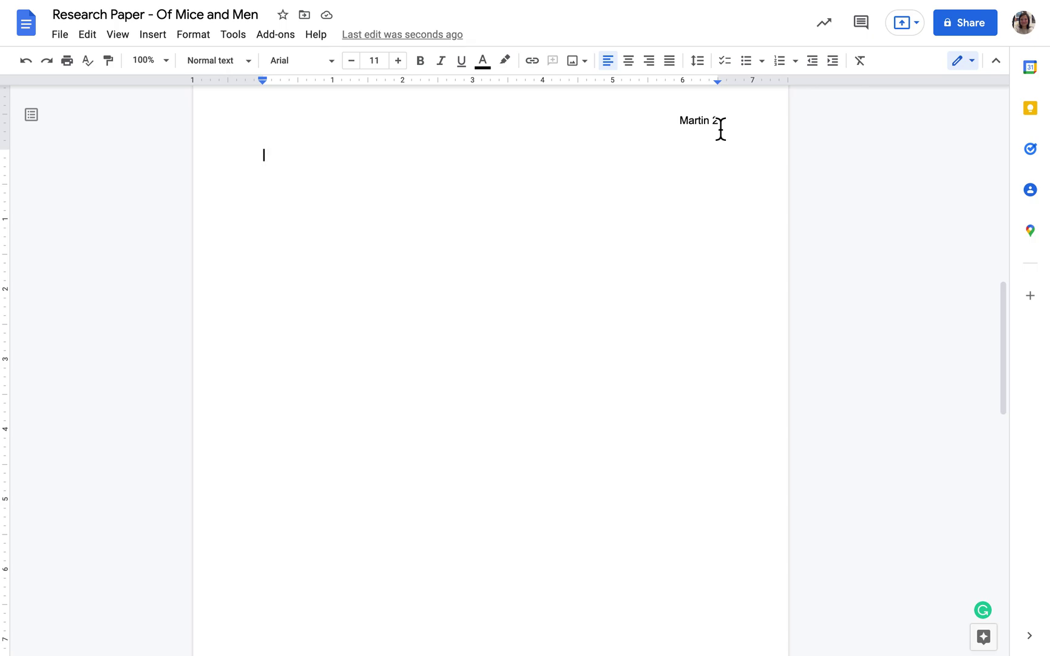
Type a centred 'Works Cited' heading on page 2 and left-align the line beneath it.
{"action": "left_click", "coordinate": [630, 61]}
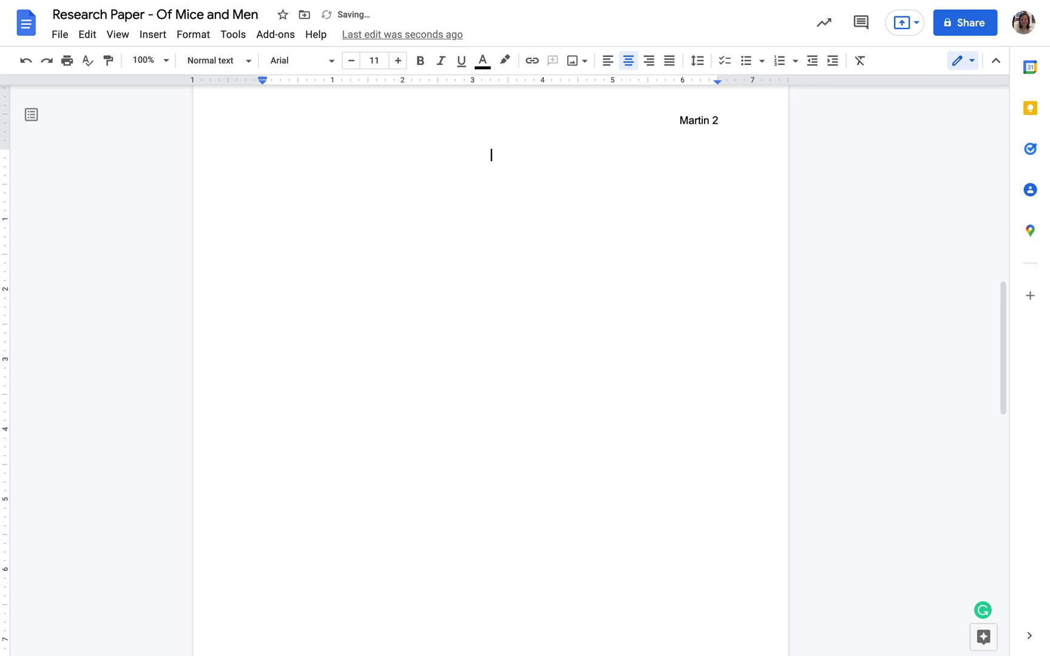
{"action": "type", "text": "Works Cited"}
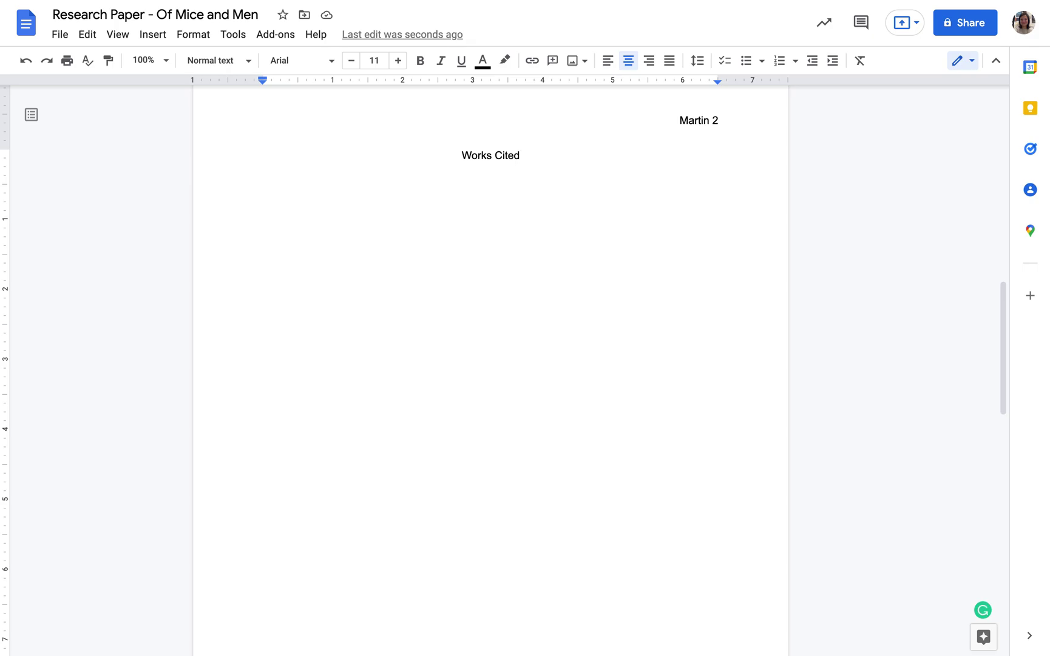
{"action": "key", "text": "Return"}
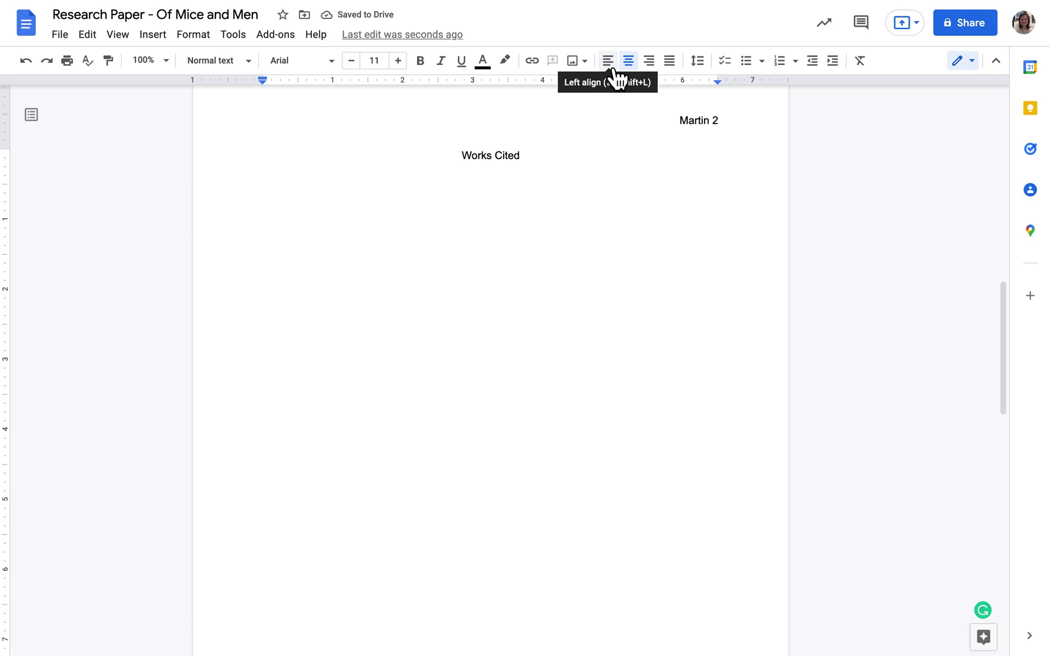
{"action": "left_click", "coordinate": [613, 71]}
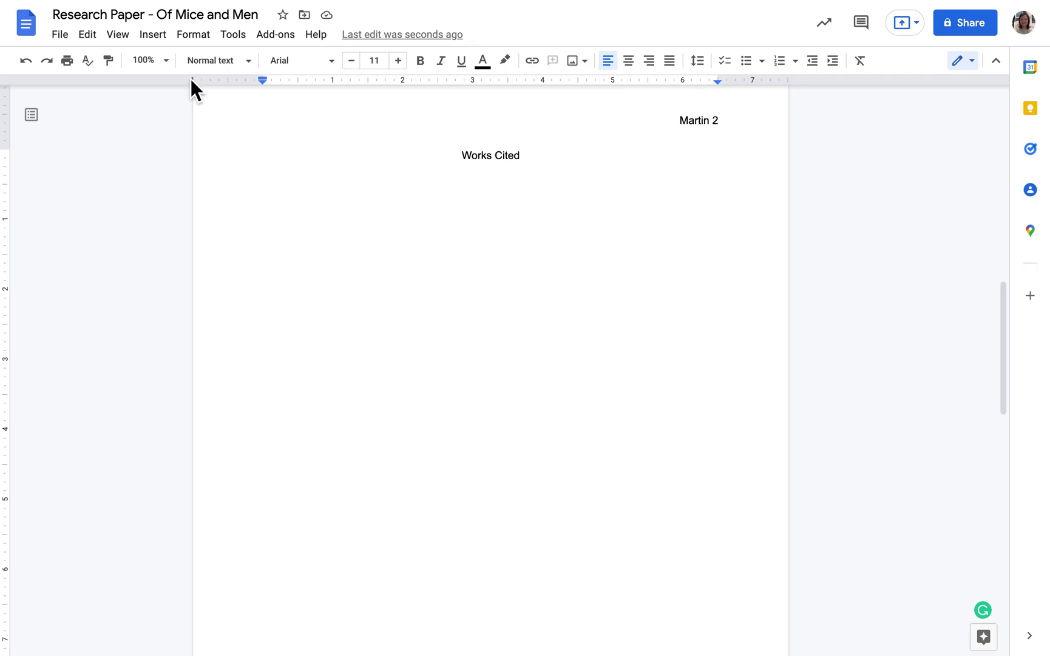
Apply a Hanging special indent of 0.5 inch to the empty line under Works Cited.
{"action": "left_click", "coordinate": [212, 47]}
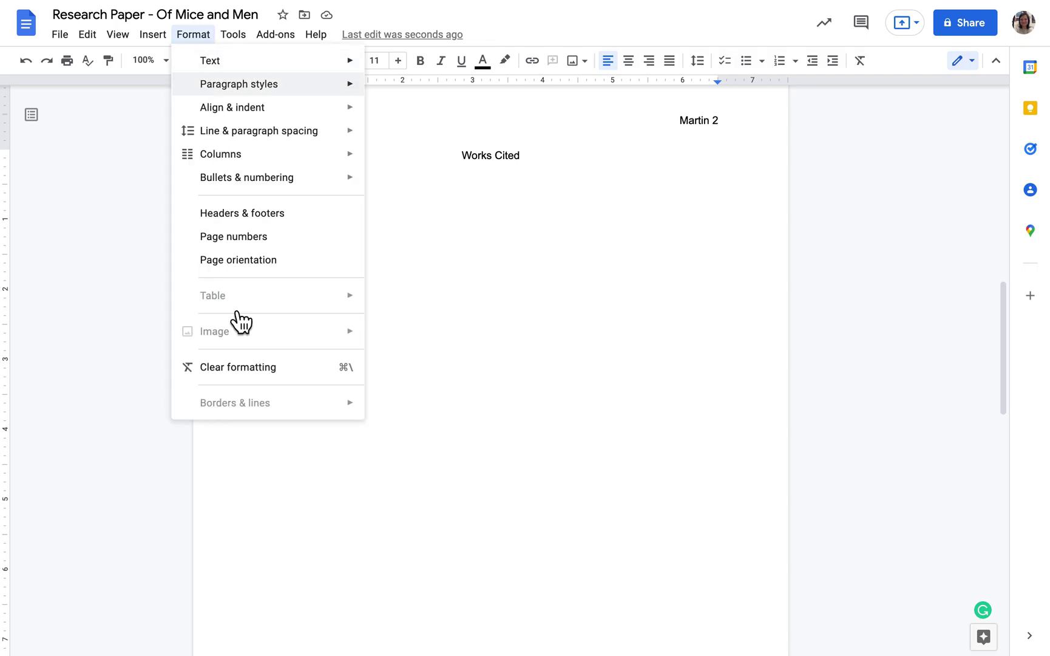
{"action": "mouse_move", "coordinate": [298, 118]}
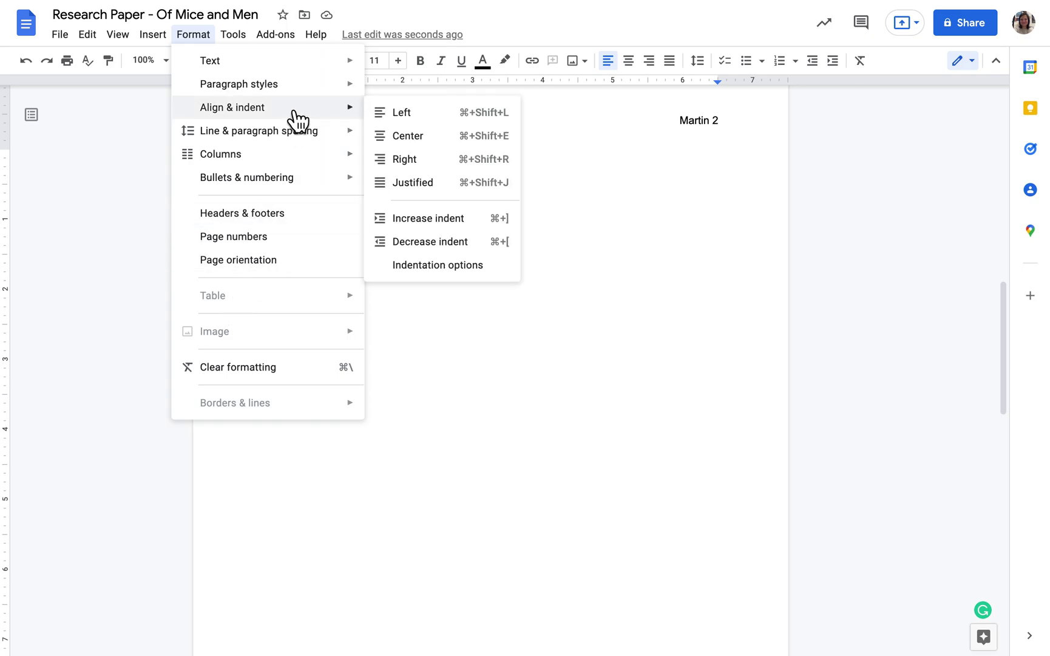
{"action": "left_click", "coordinate": [456, 276]}
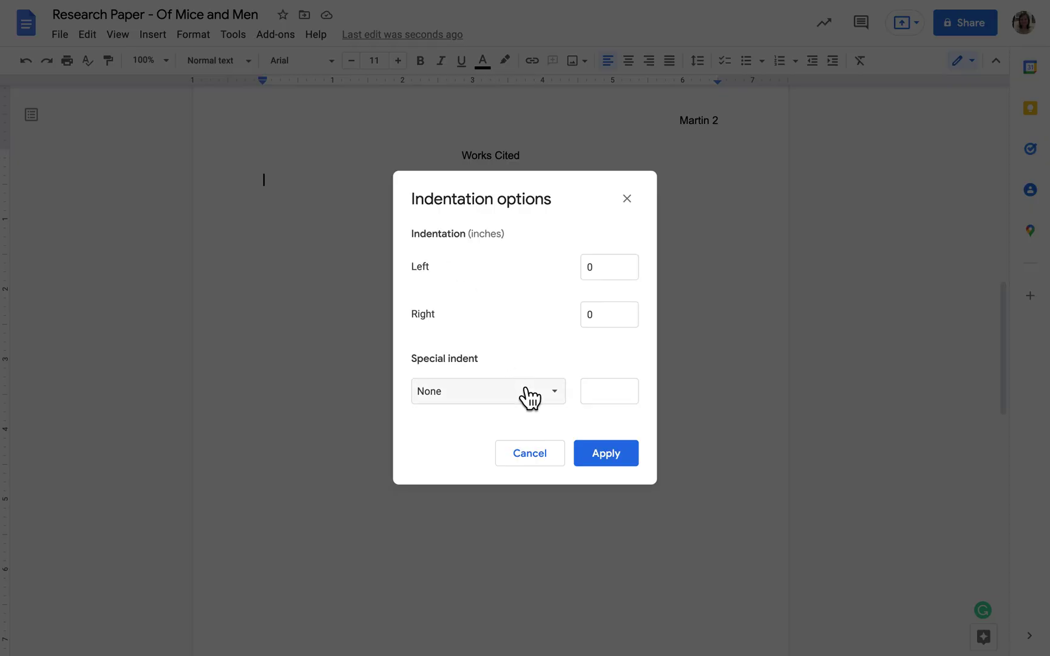
{"action": "left_click", "coordinate": [558, 400]}
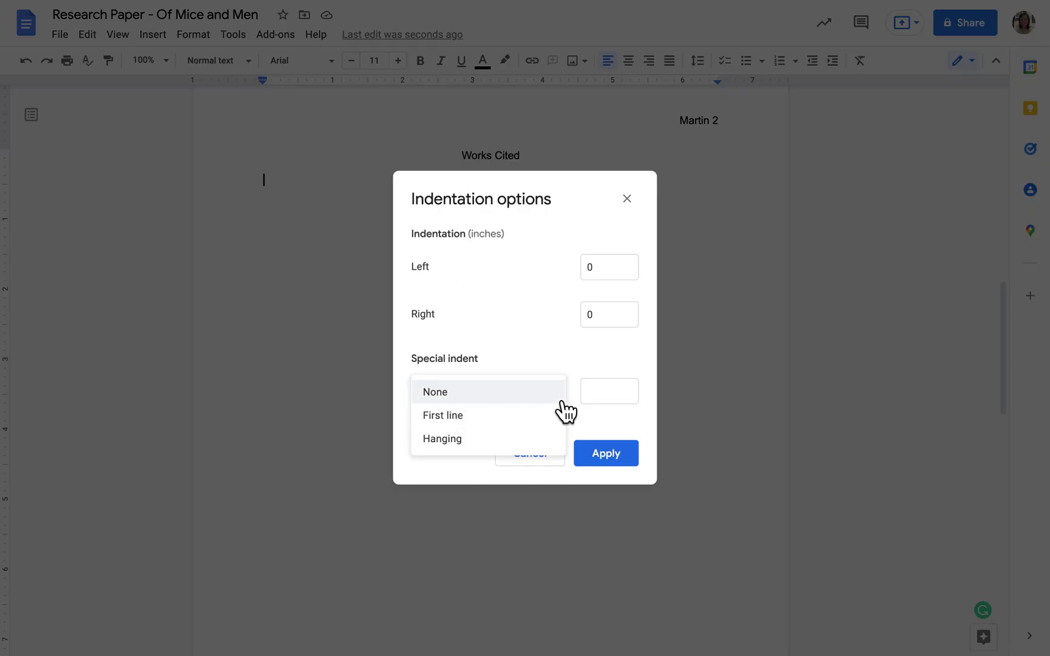
{"action": "left_click", "coordinate": [475, 446]}
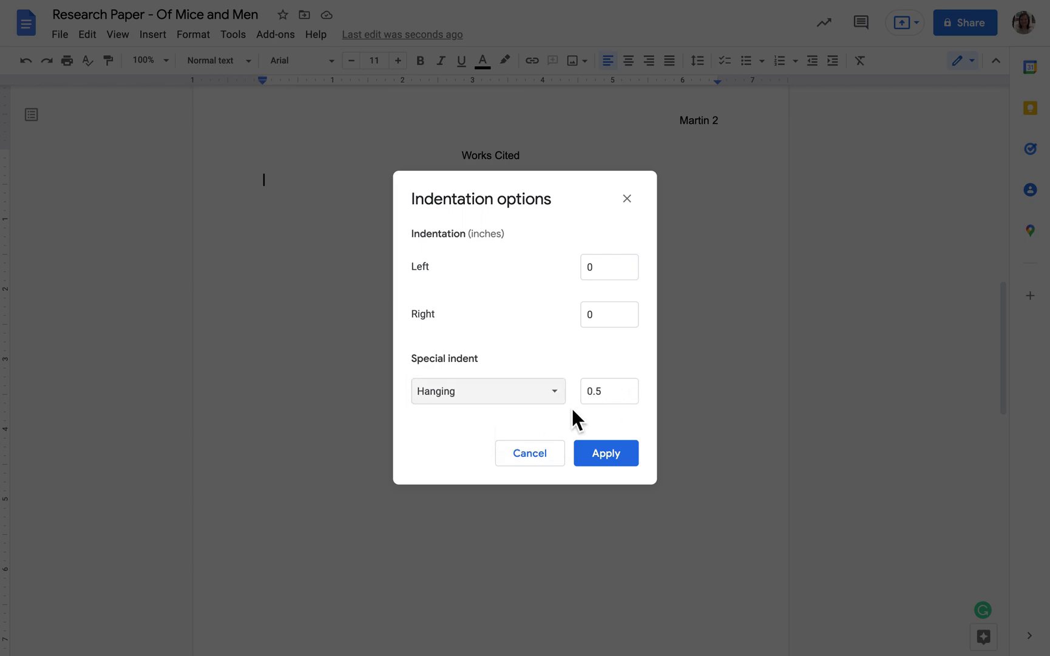
{"action": "left_click", "coordinate": [622, 463]}
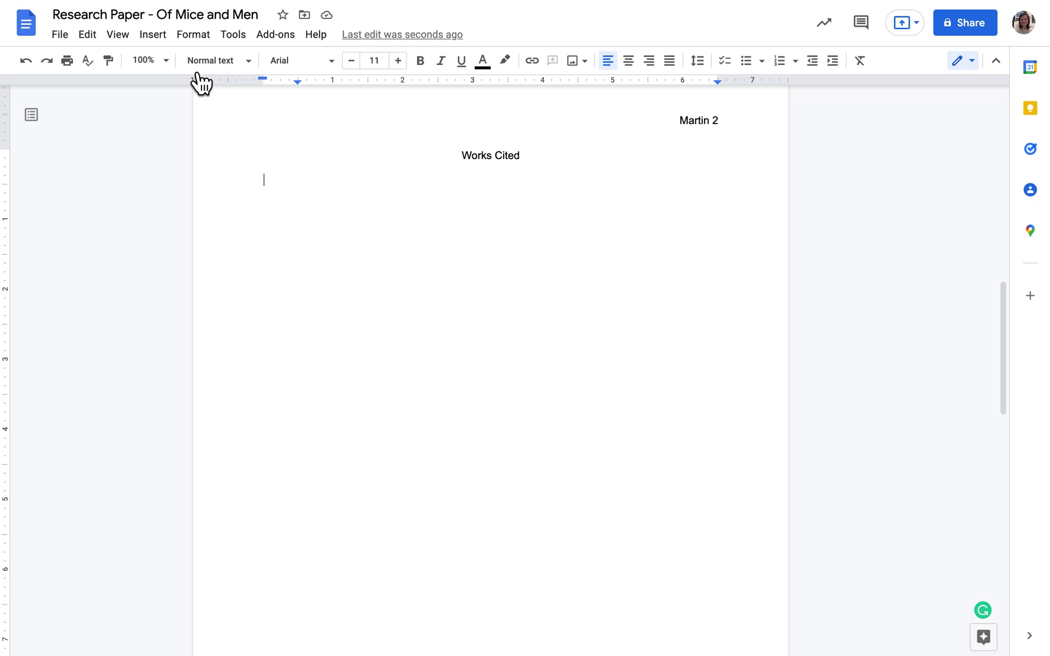
{"action": "left_click", "coordinate": [134, 40]}
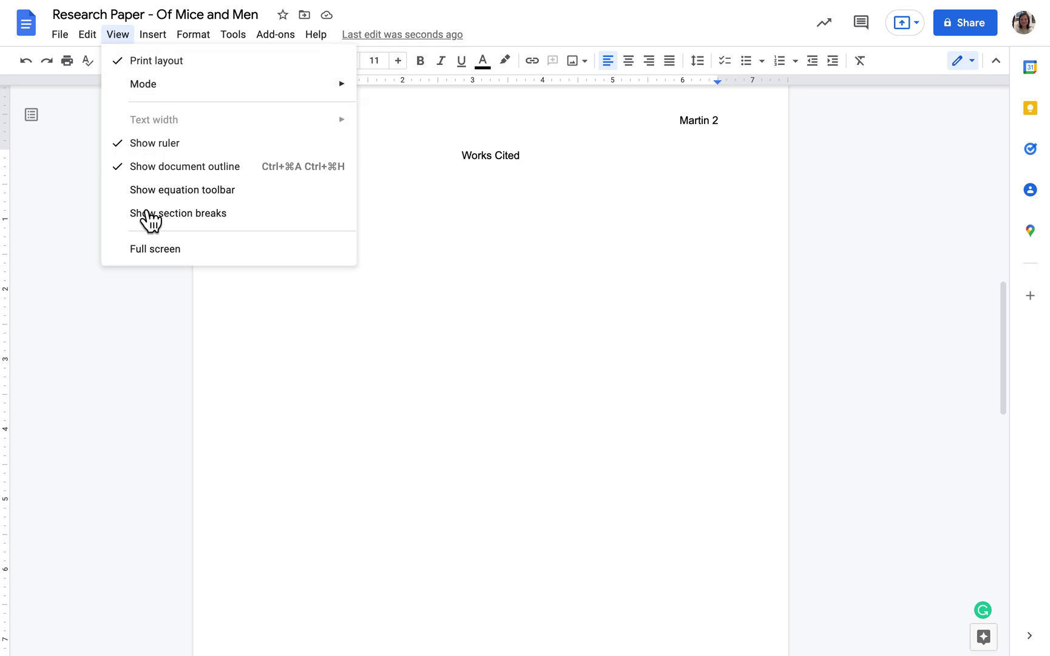
{"action": "left_click", "coordinate": [444, 237]}
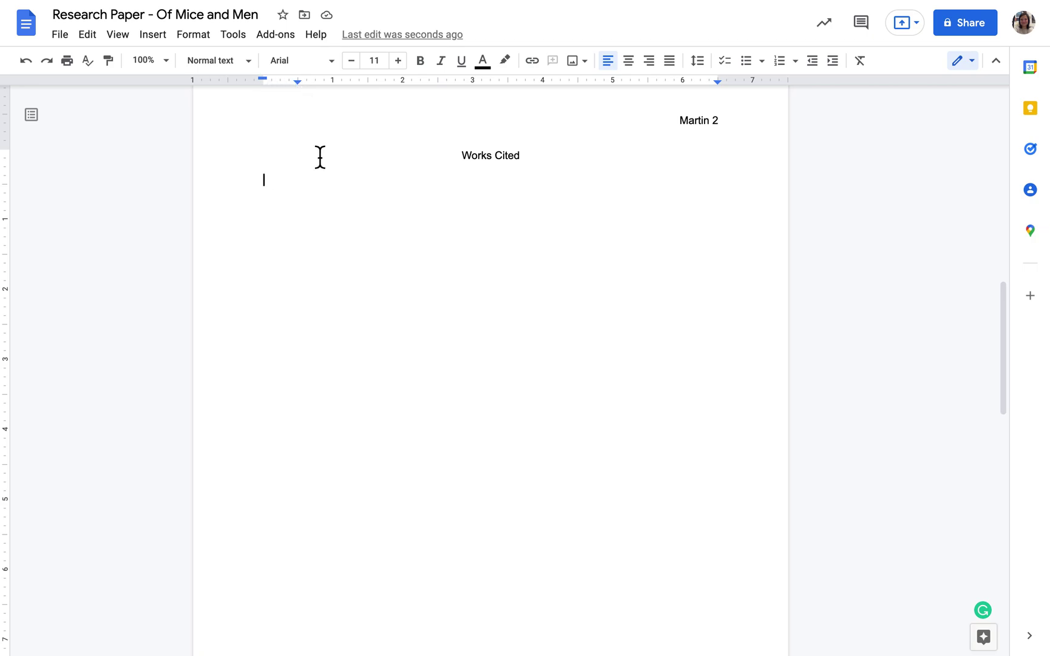
{"action": "key", "text": "BackSpace"}
{"action": "key", "text": "ctrl+shift+e"}
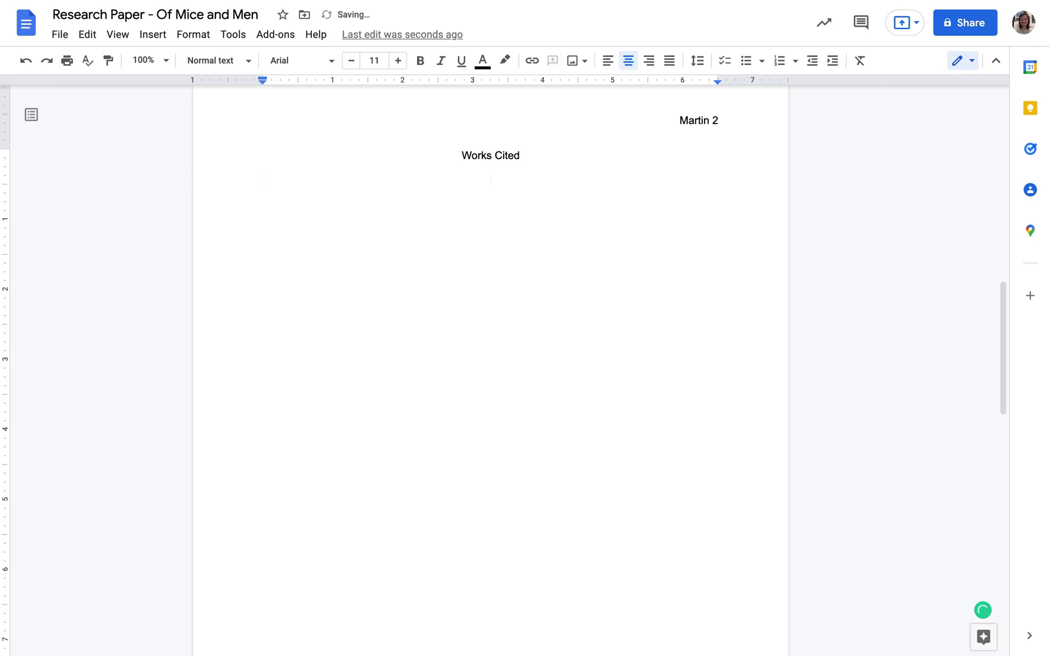
{"action": "left_click", "coordinate": [607, 61]}
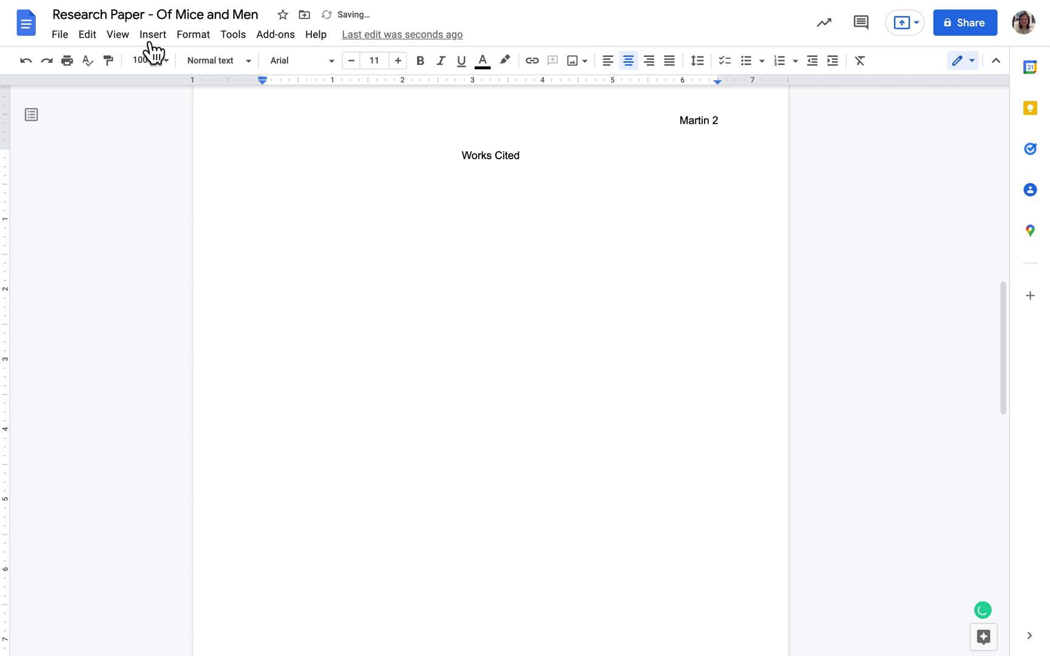
{"action": "left_click", "coordinate": [198, 37]}
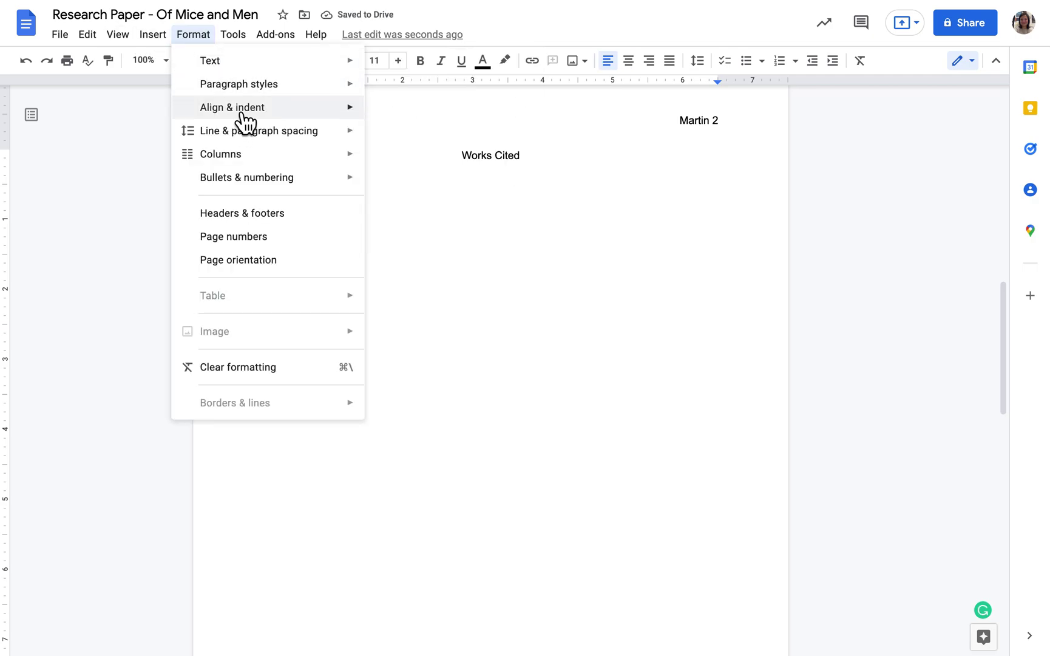
{"action": "mouse_move", "coordinate": [242, 113]}
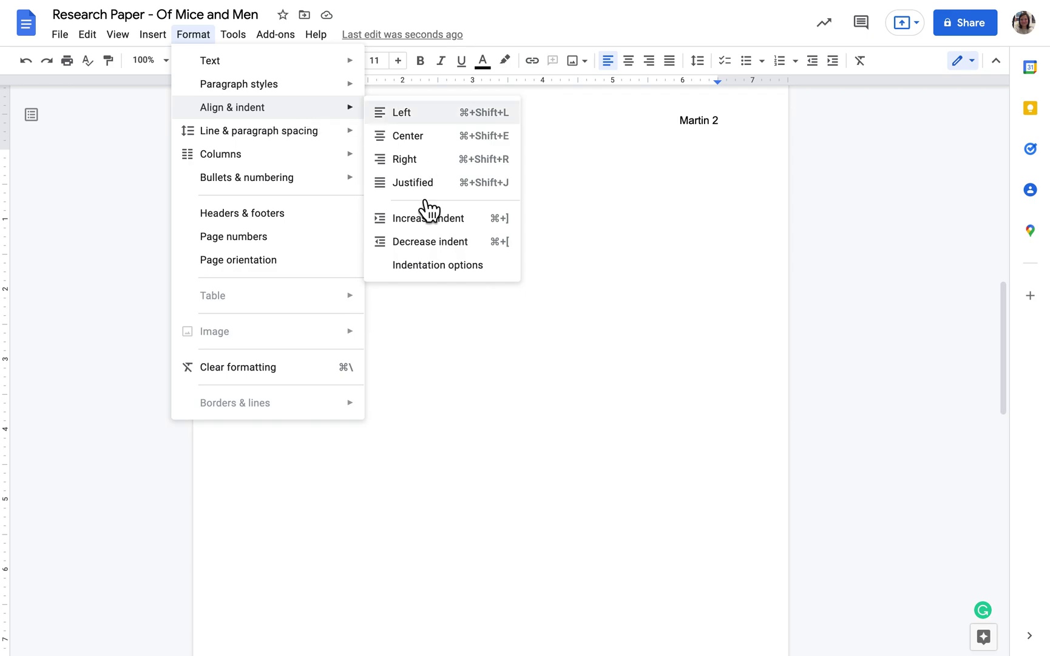
{"action": "left_click", "coordinate": [433, 275]}
{"action": "left_click", "coordinate": [507, 399]}
{"action": "left_click", "coordinate": [451, 438]}
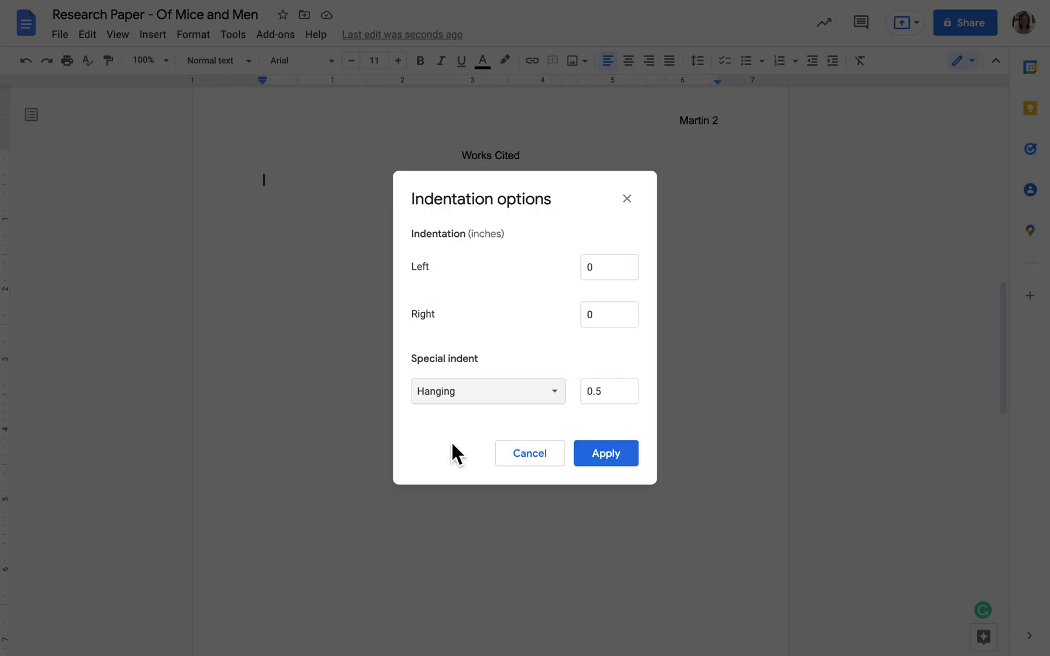
{"action": "left_click", "coordinate": [607, 458]}
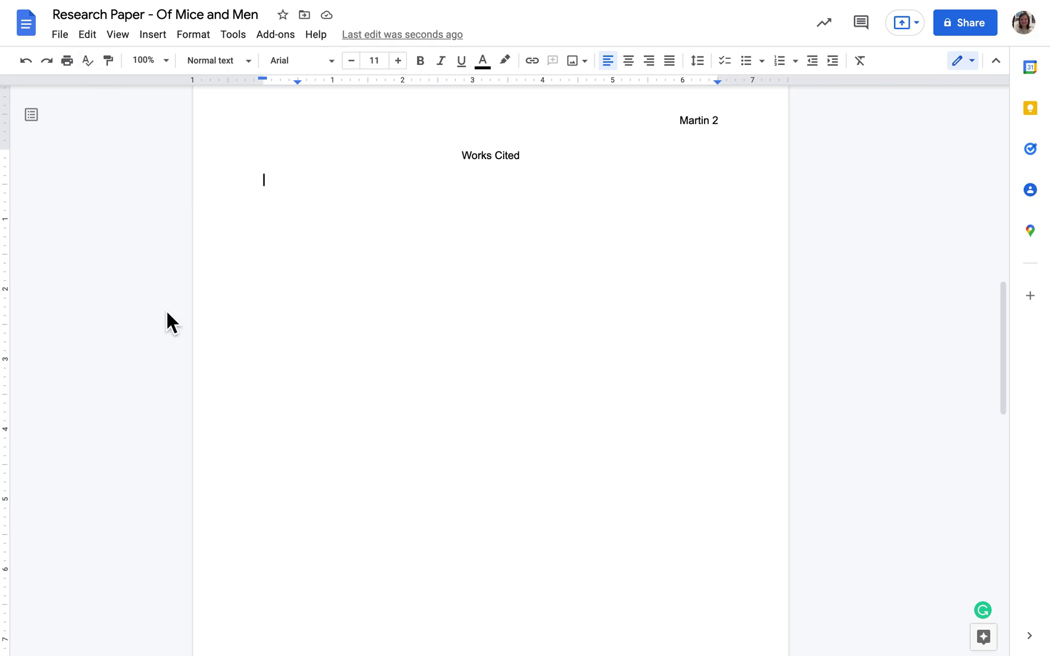
{"action": "mouse_move", "coordinate": [155, 3]}
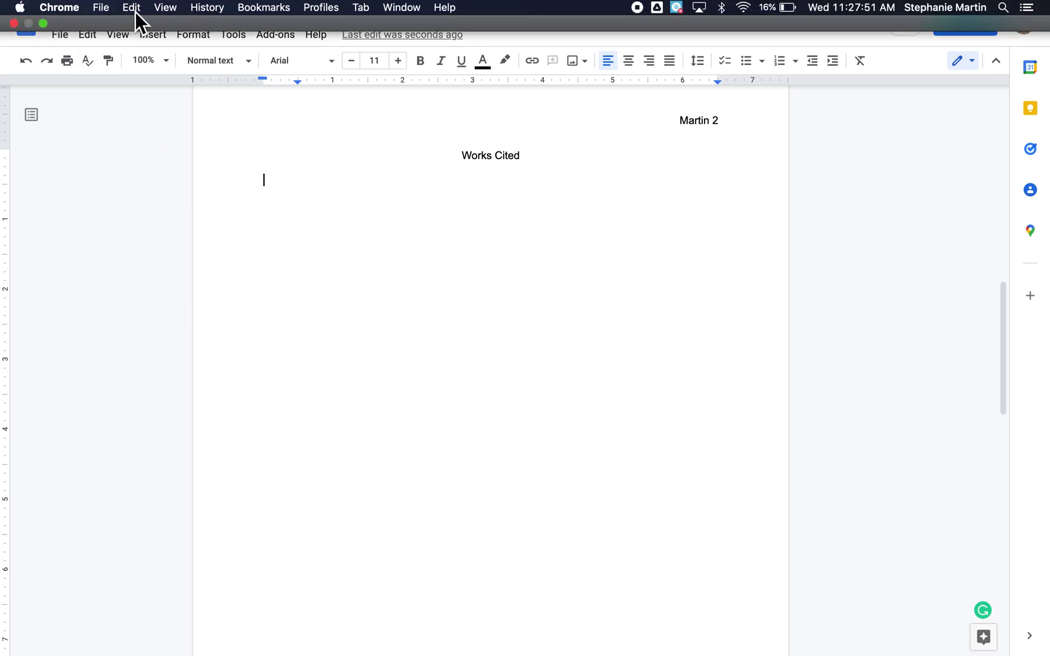
{"action": "left_click", "coordinate": [136, 13]}
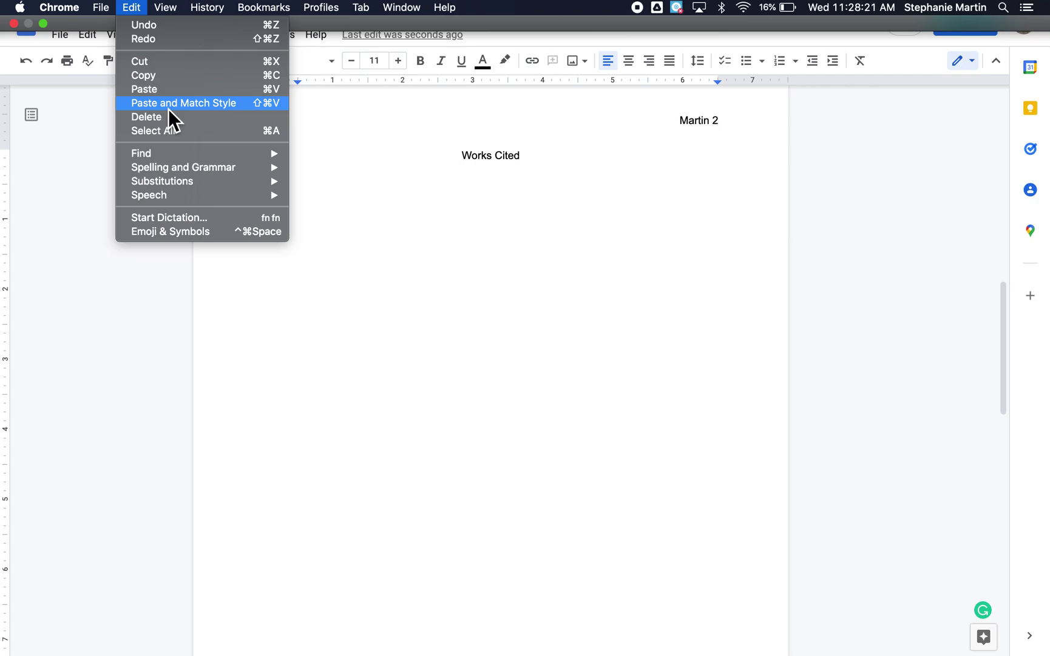
{"action": "left_click", "coordinate": [395, 212]}
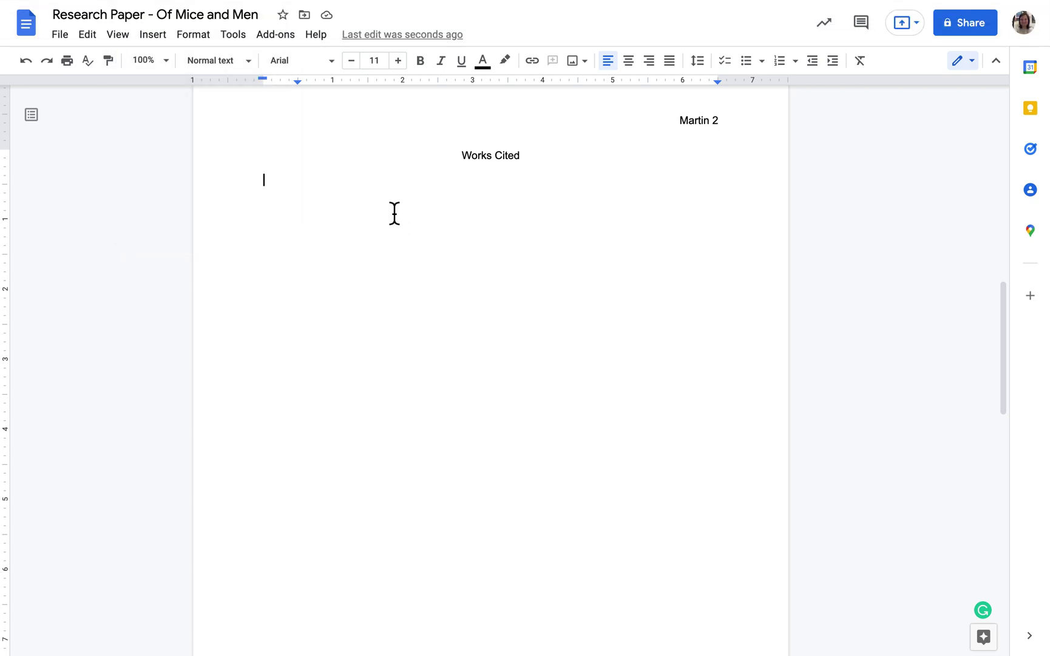